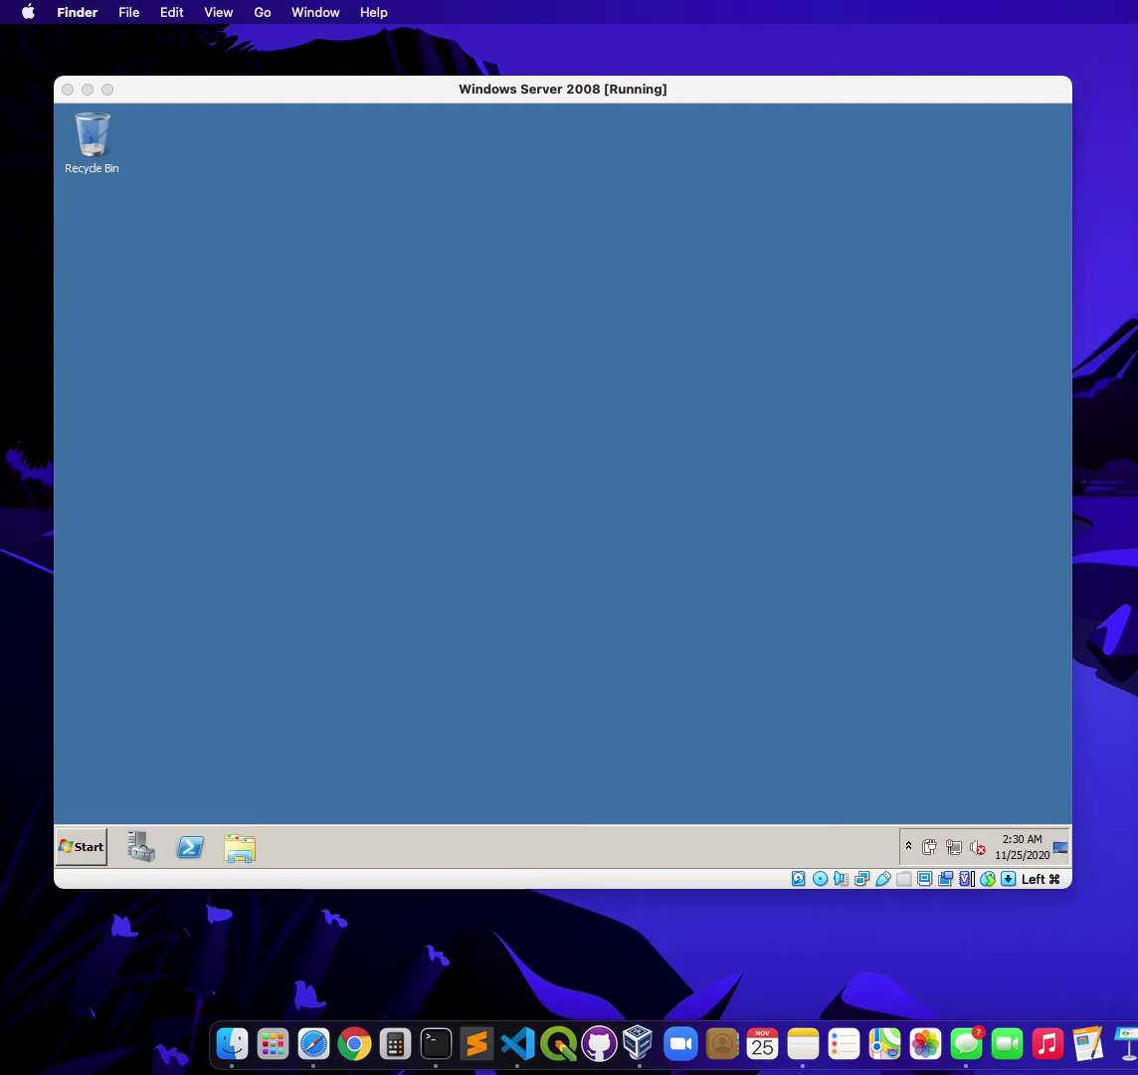
Step: Switch to the running Windows Server 2008 virtual machine and insert the Guest Additions CD image
click(762, 97)
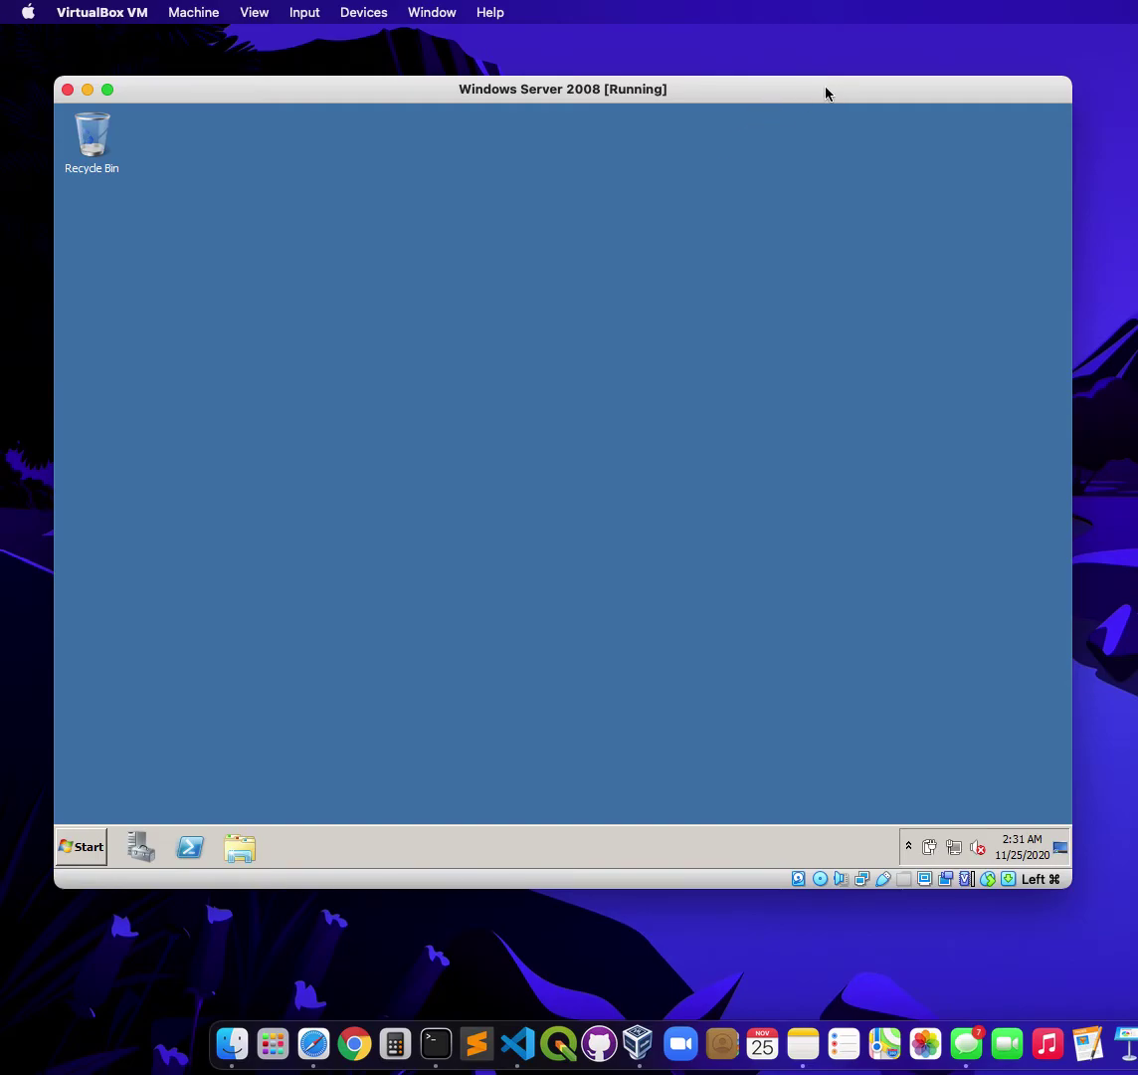
click(84, 848)
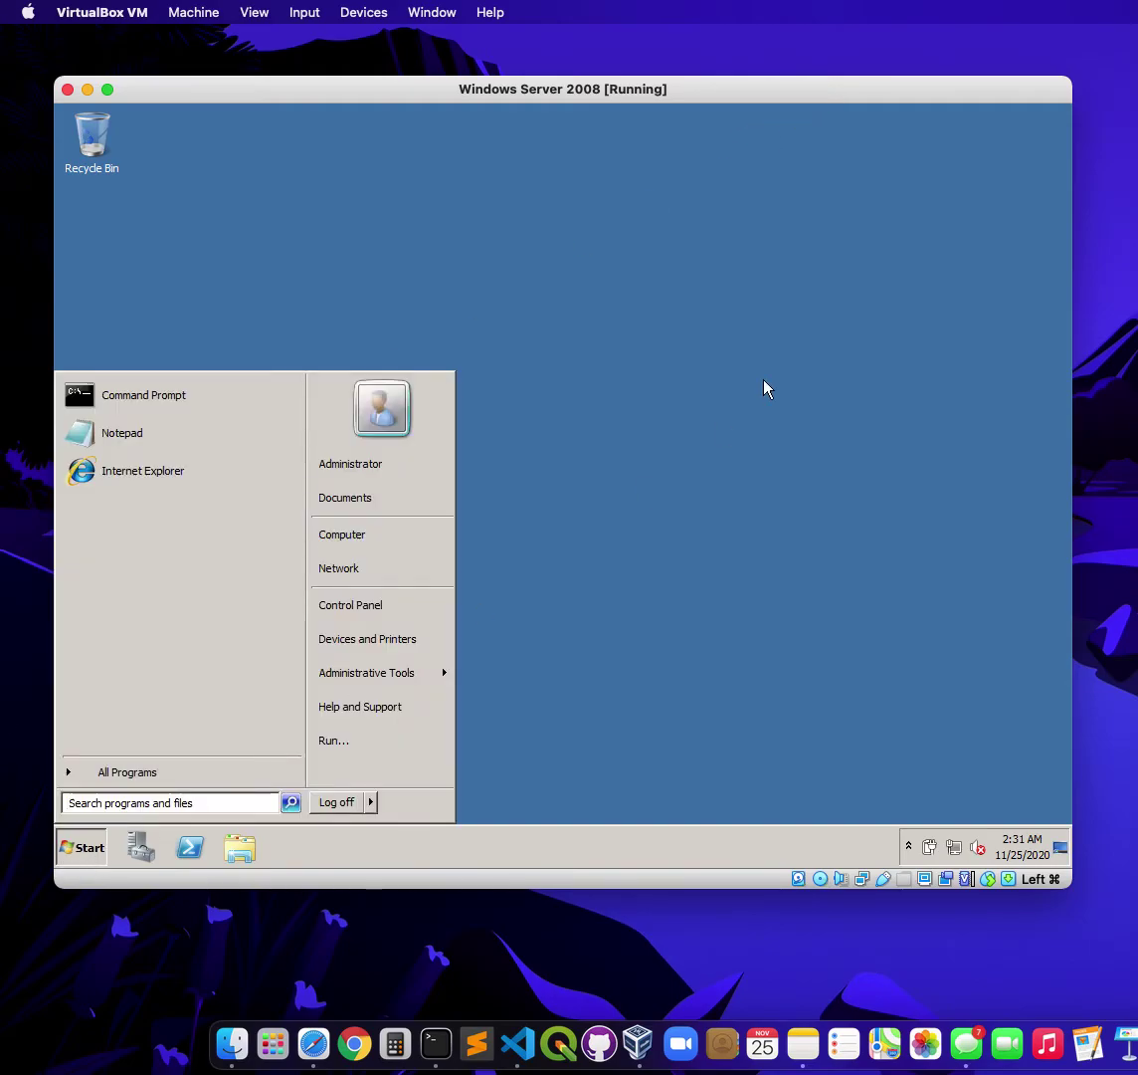
click(666, 340)
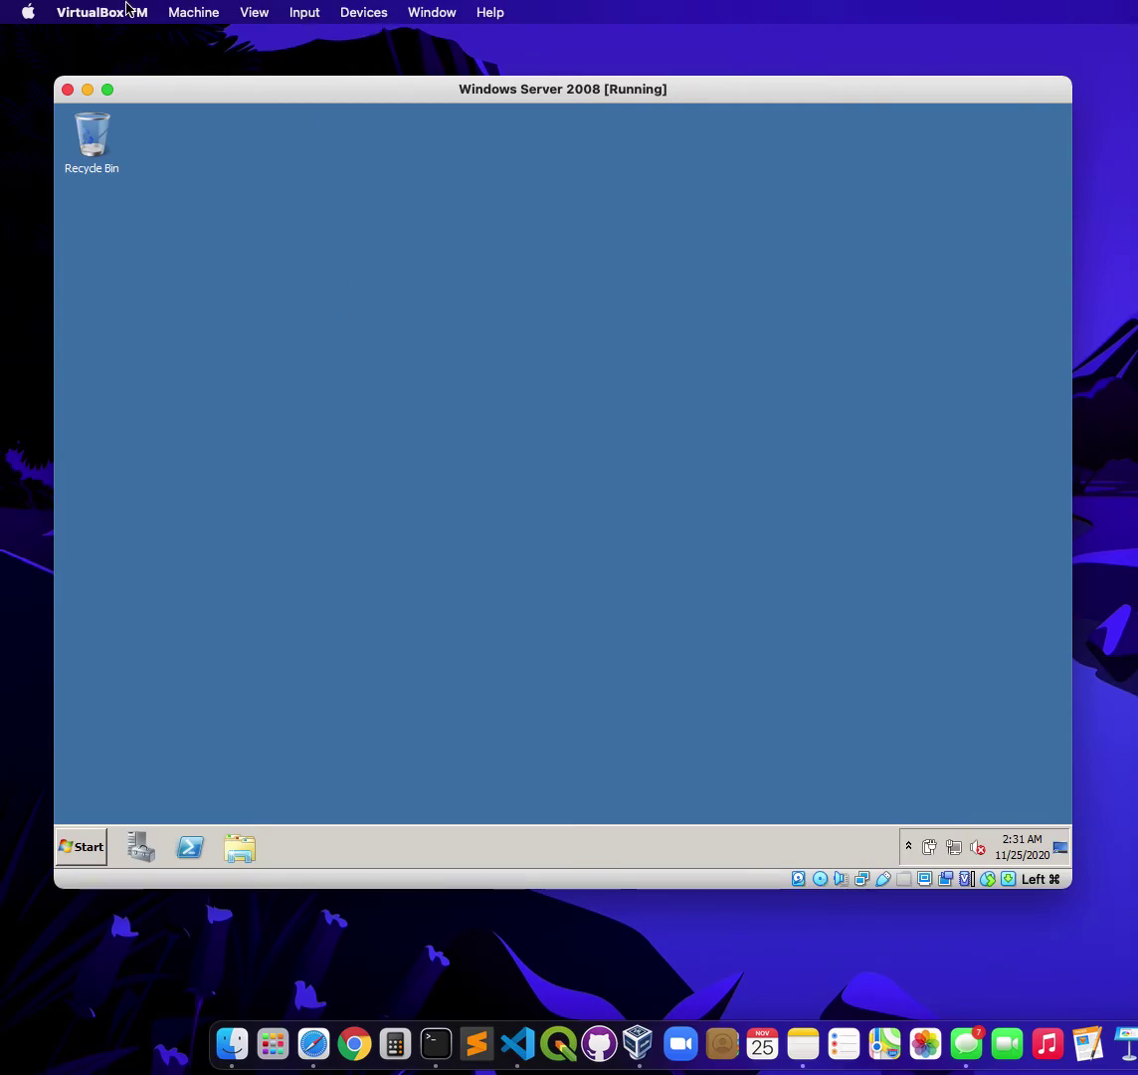
click(364, 16)
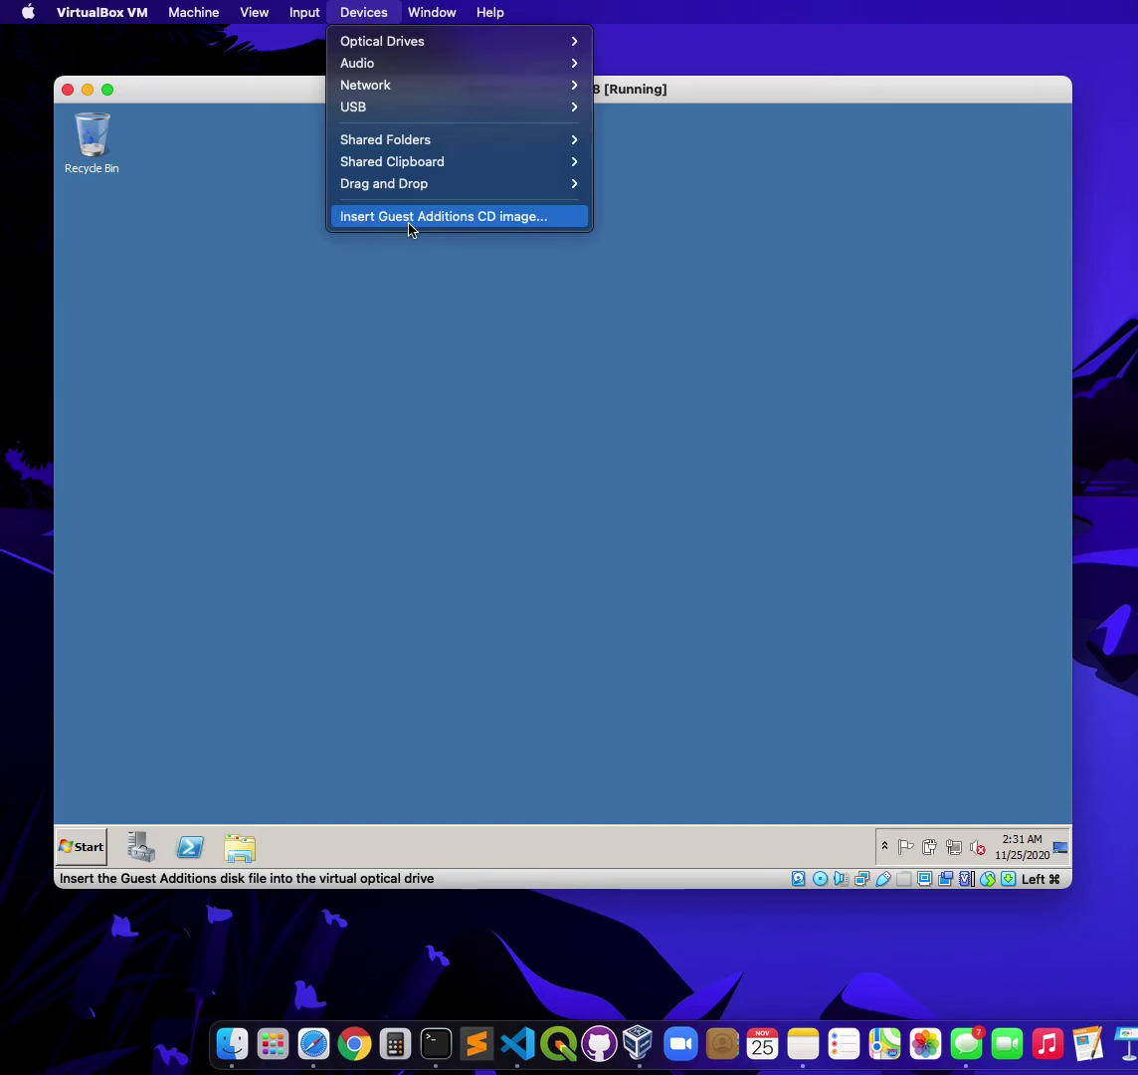
click(409, 223)
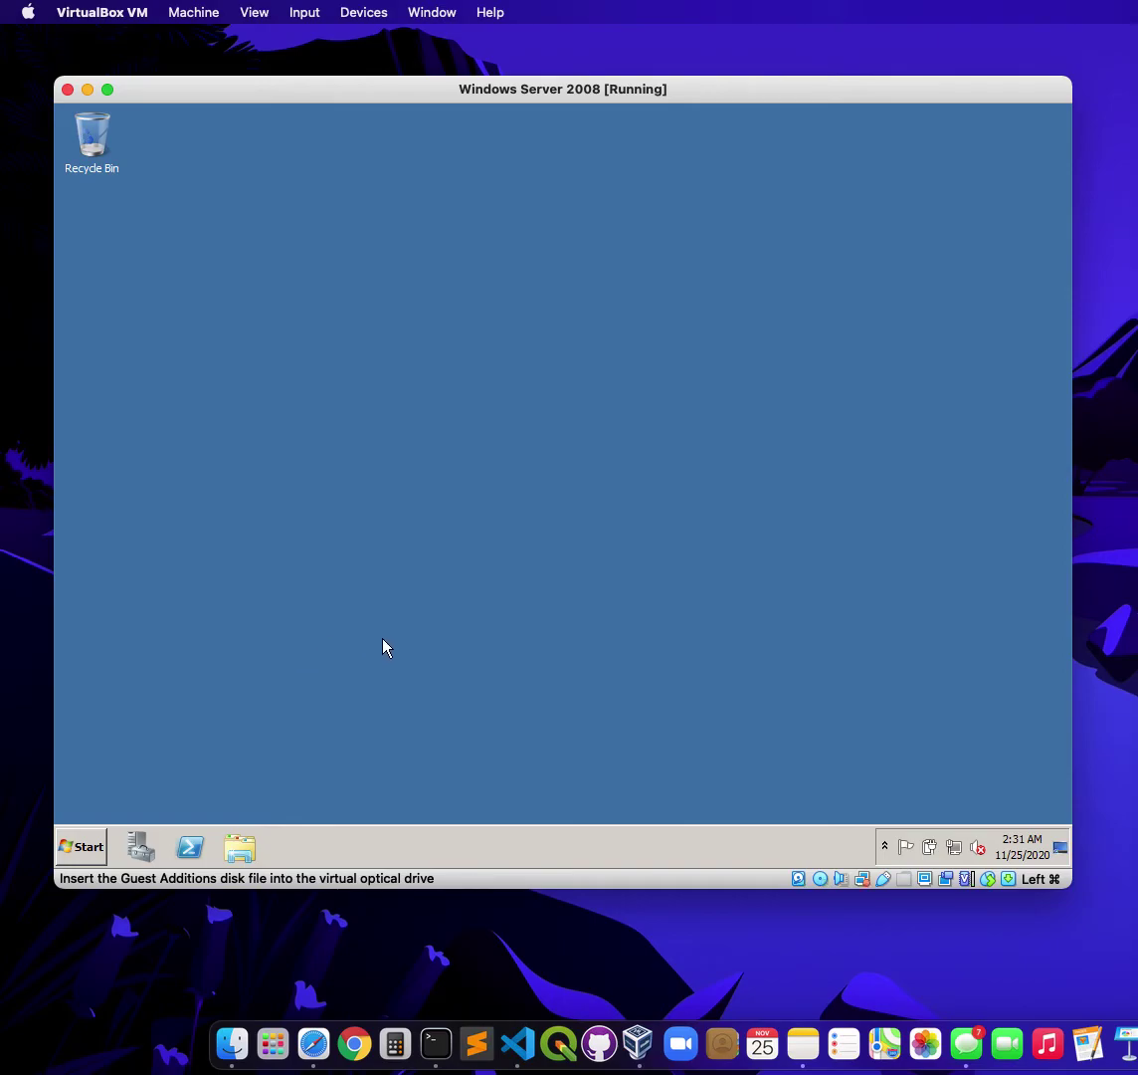
Step: Show the guest's drives under Computer in Windows Explorer and dismiss the AutoPlay prompt for the Guest Additions disc
click(239, 852)
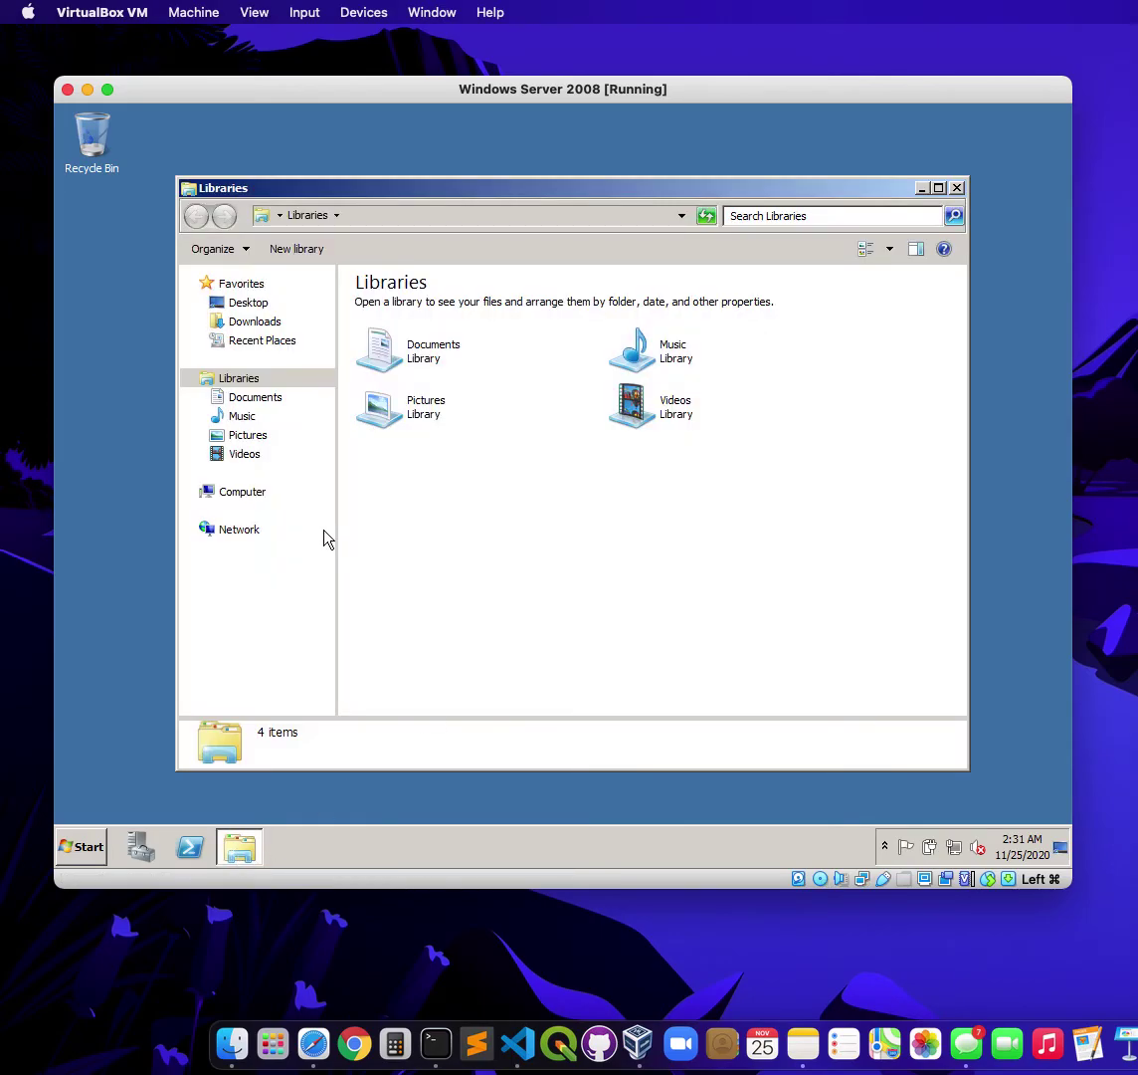
click(250, 499)
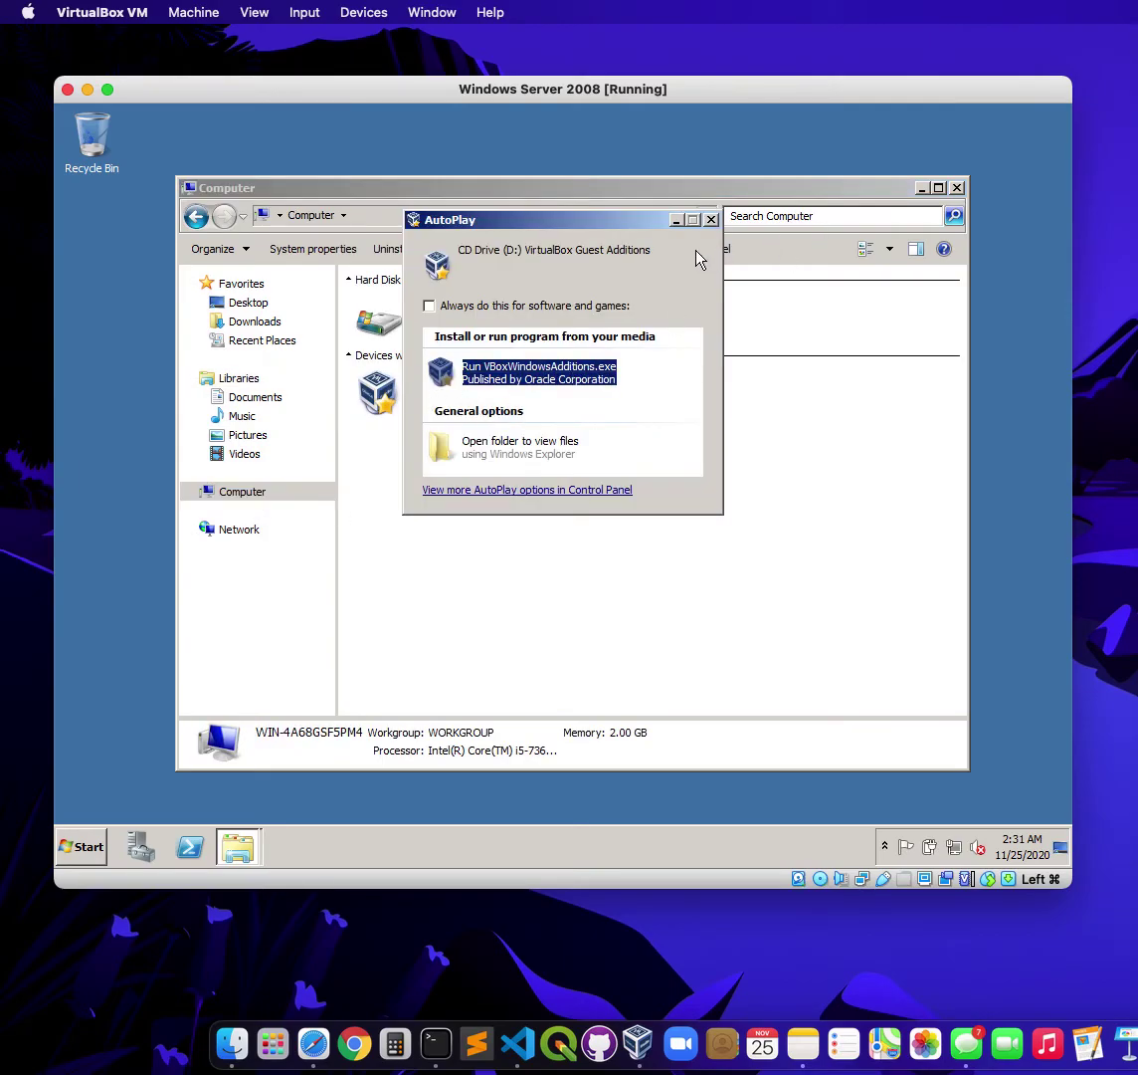
click(713, 221)
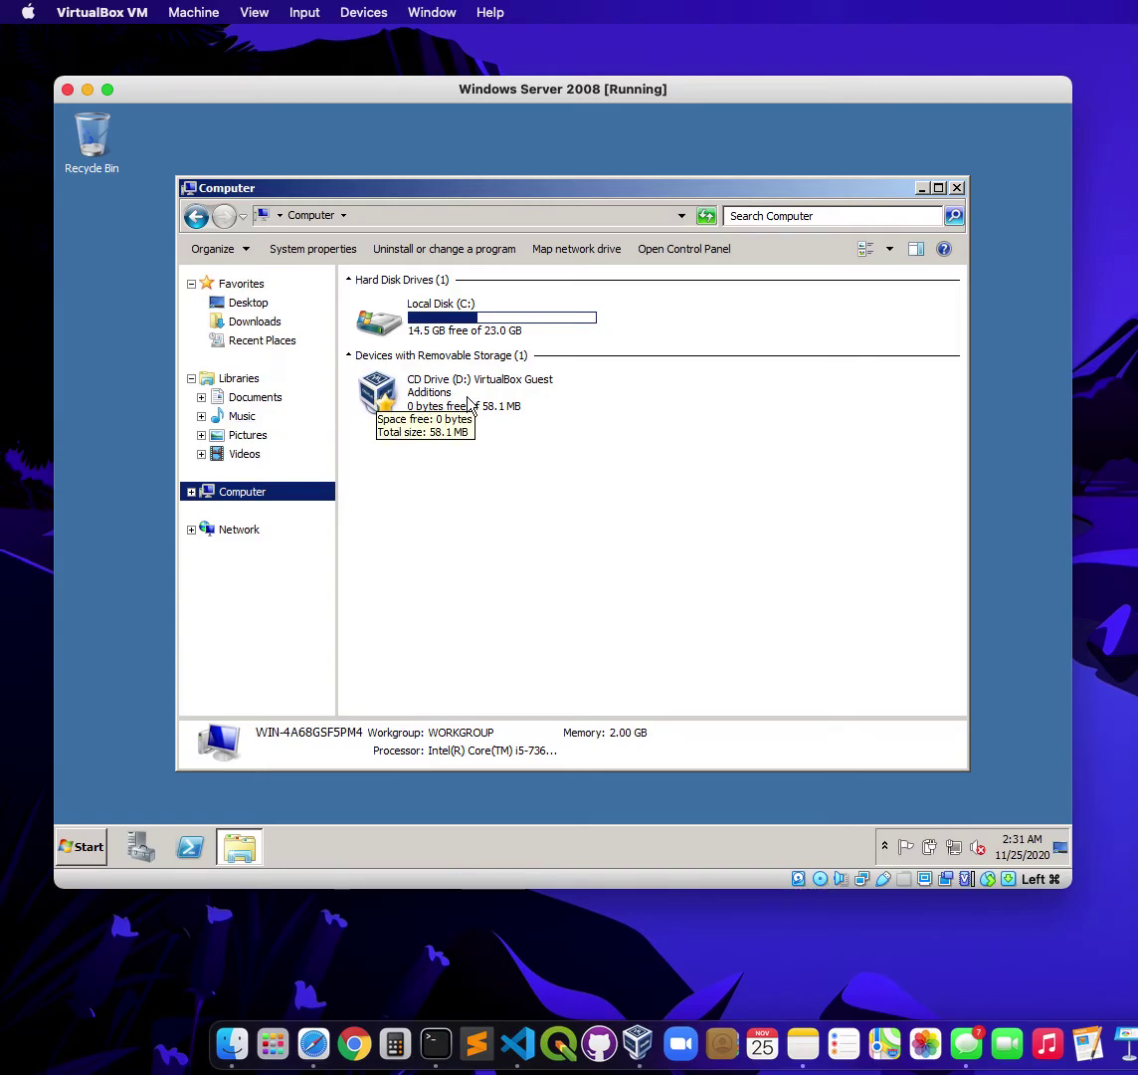
double_click(384, 394)
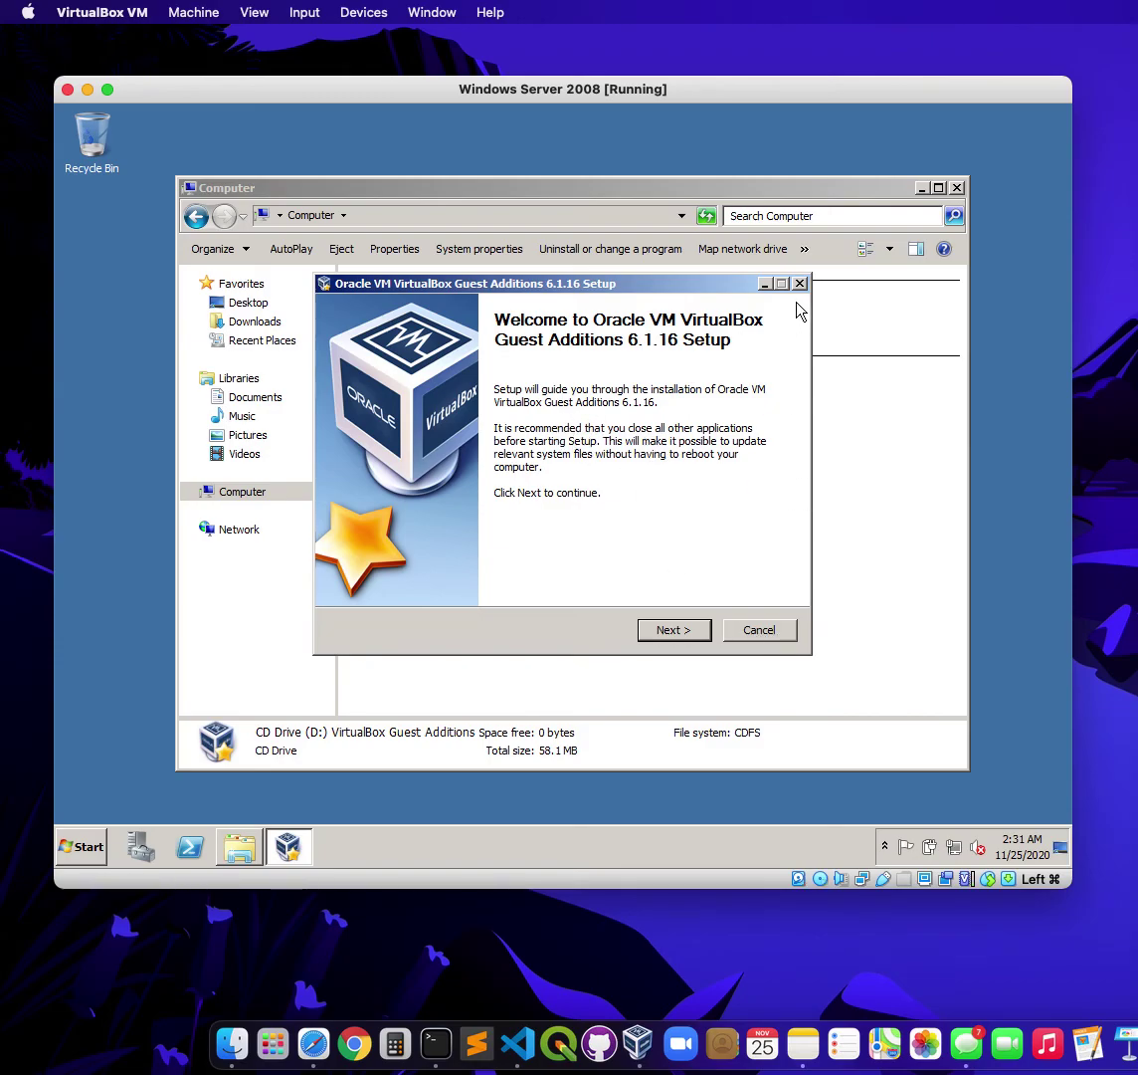
click(778, 637)
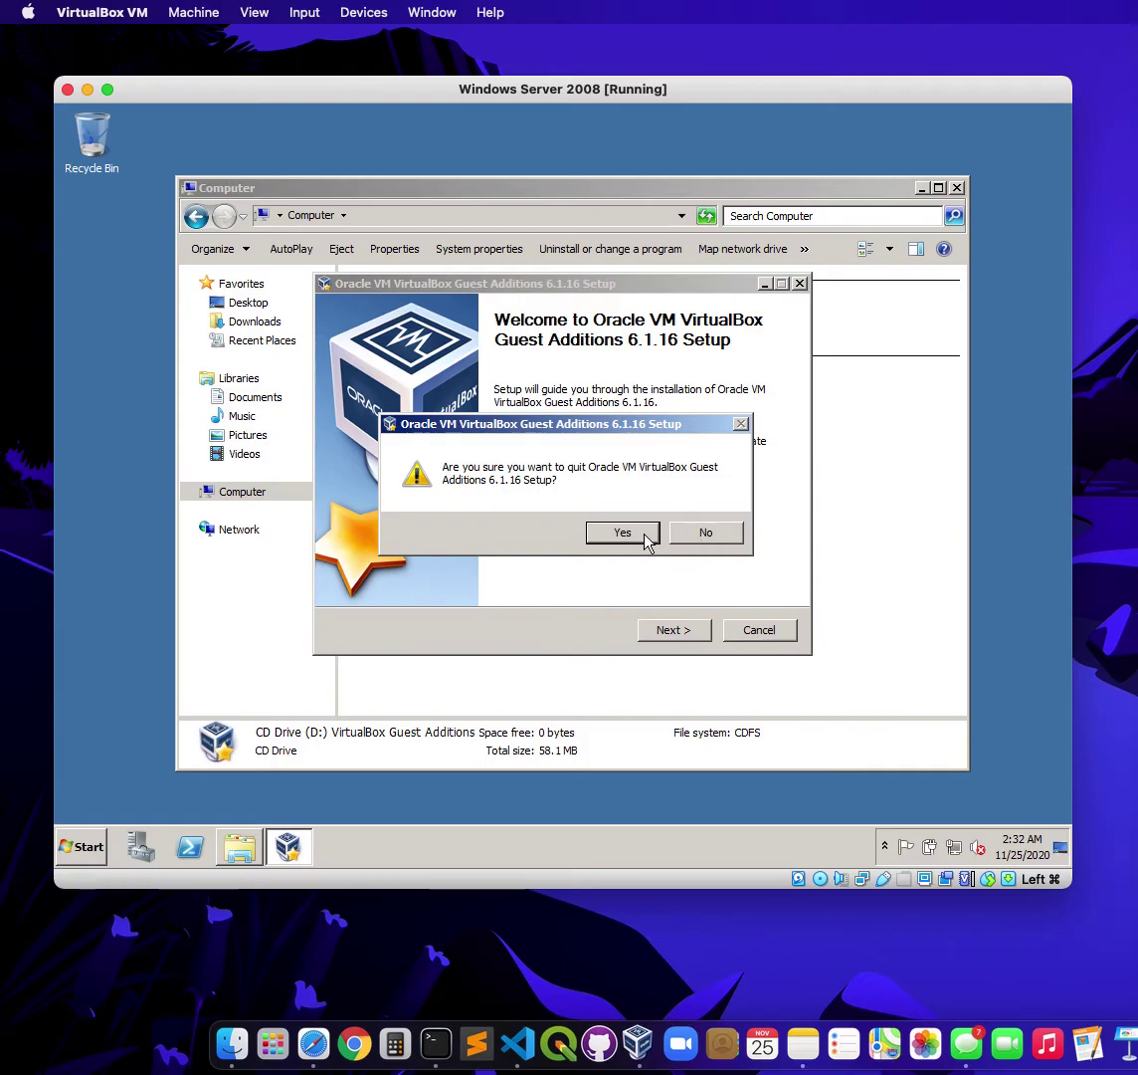
click(692, 537)
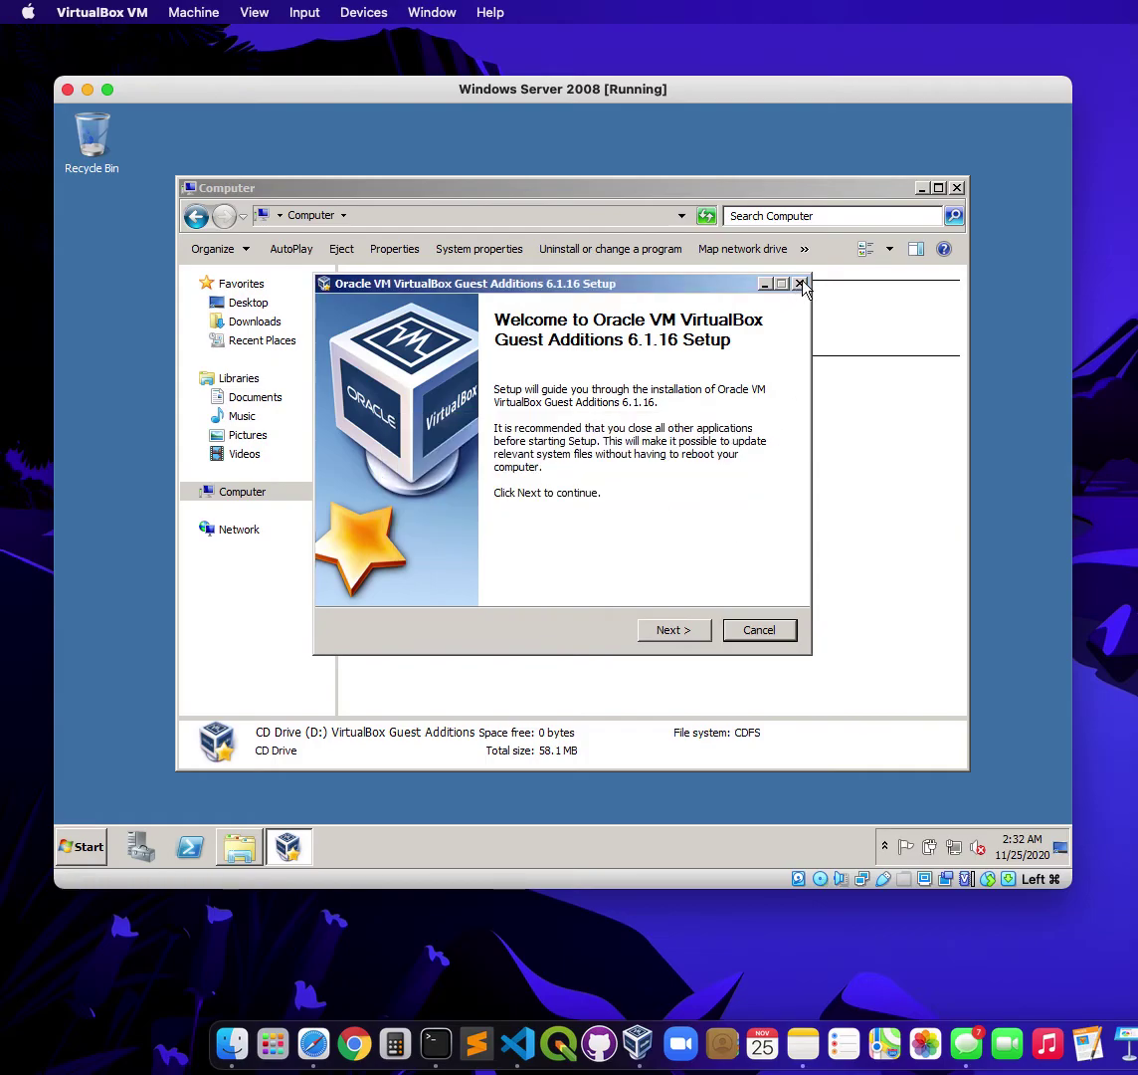
click(772, 634)
click(607, 536)
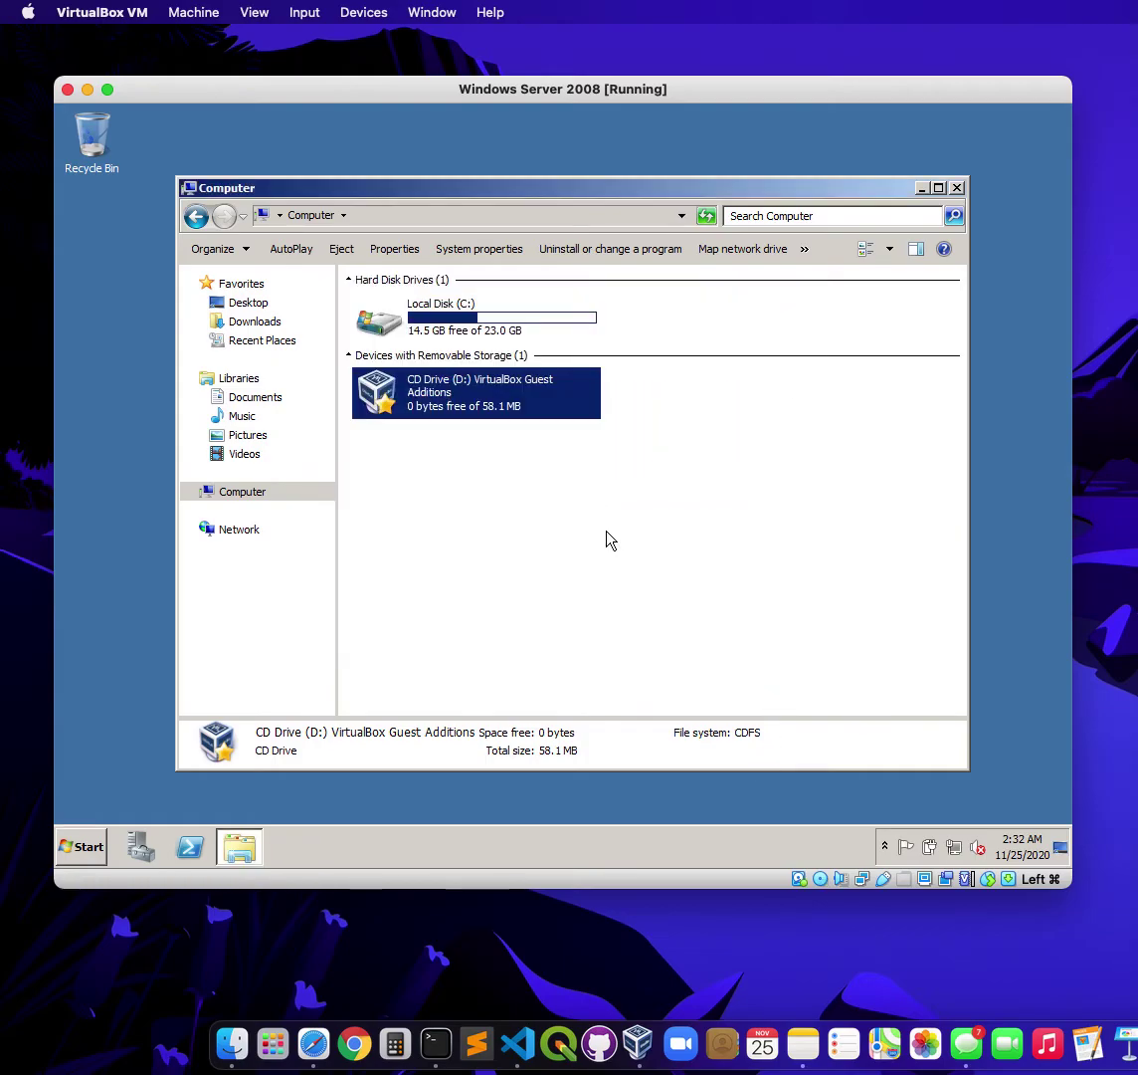
Step: Examine the files on the VirtualBox Guest Additions CD, including VBoxWindowsAdditions-amd64, and return to the drive overview
right_click(378, 391)
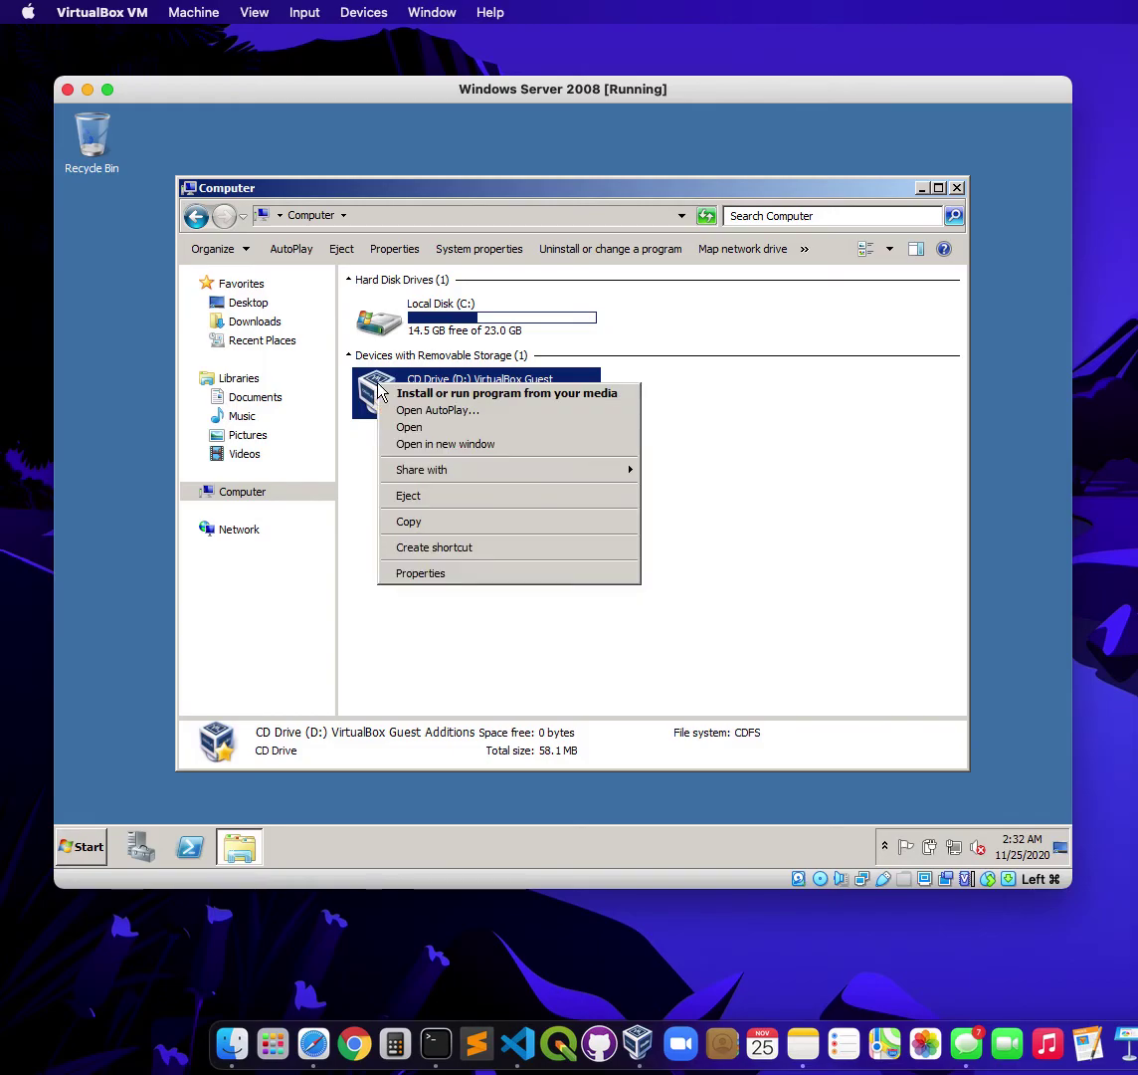
click(408, 427)
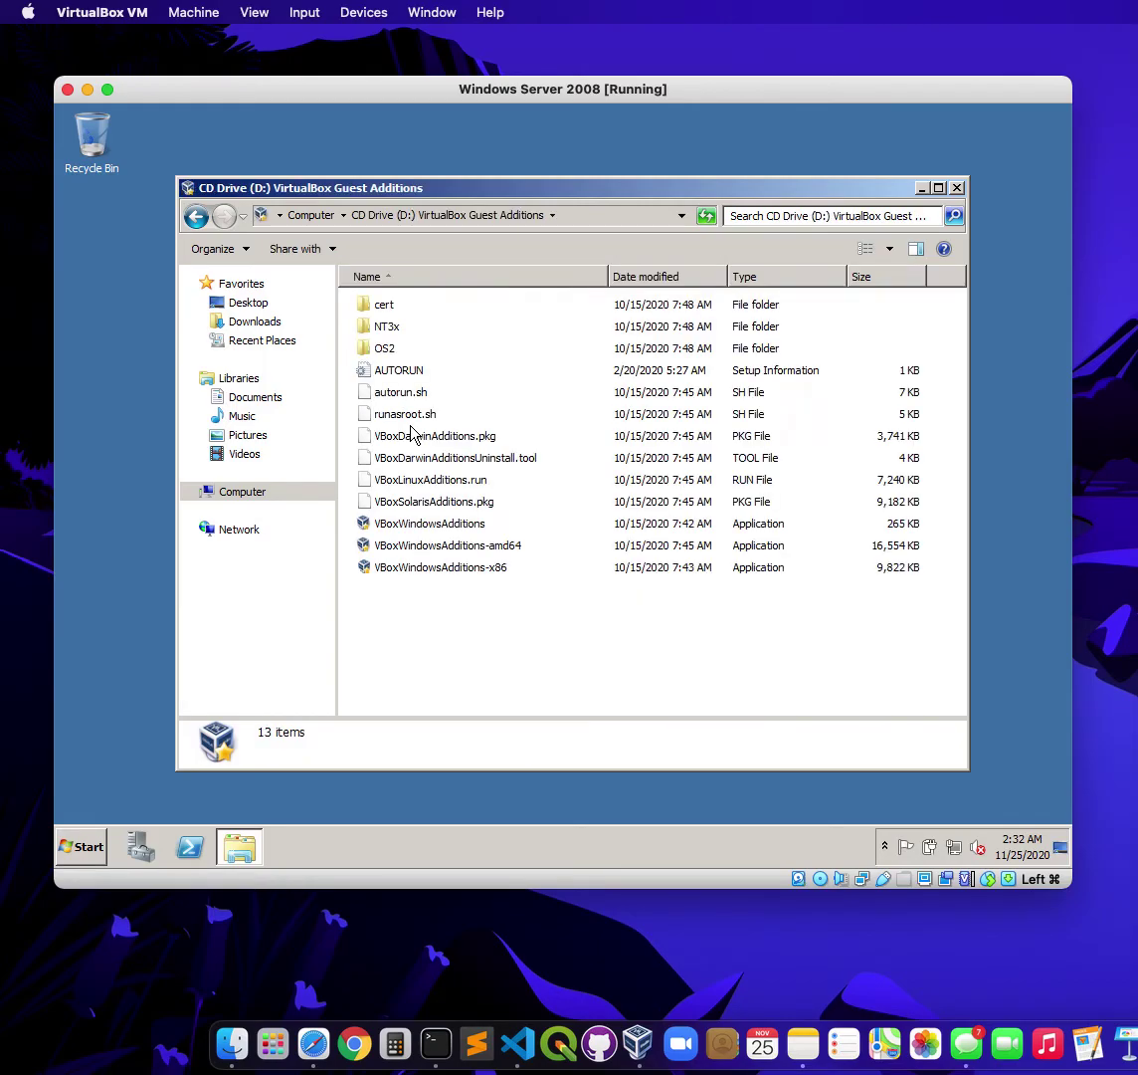
click(516, 551)
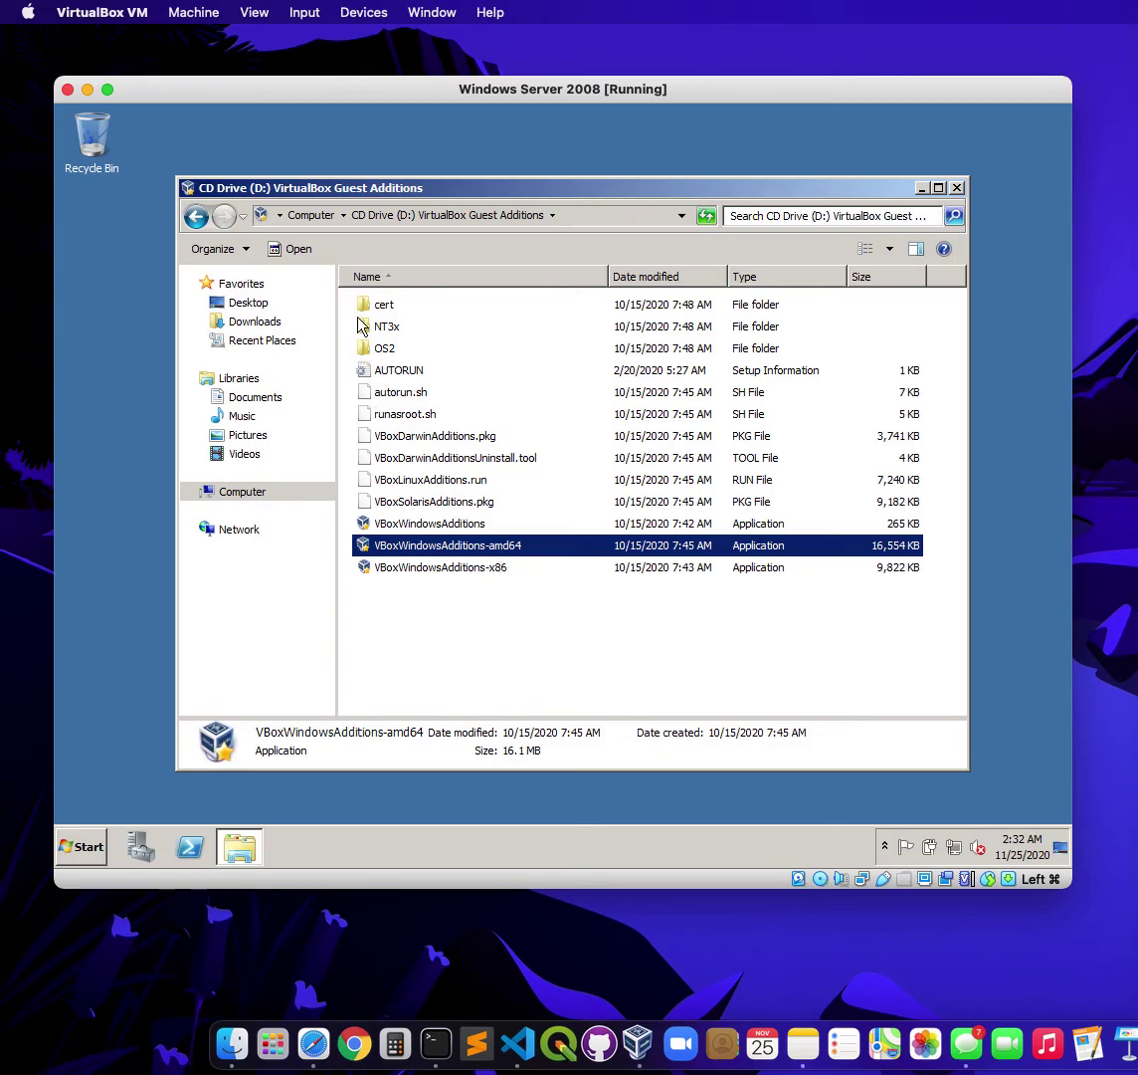
click(195, 218)
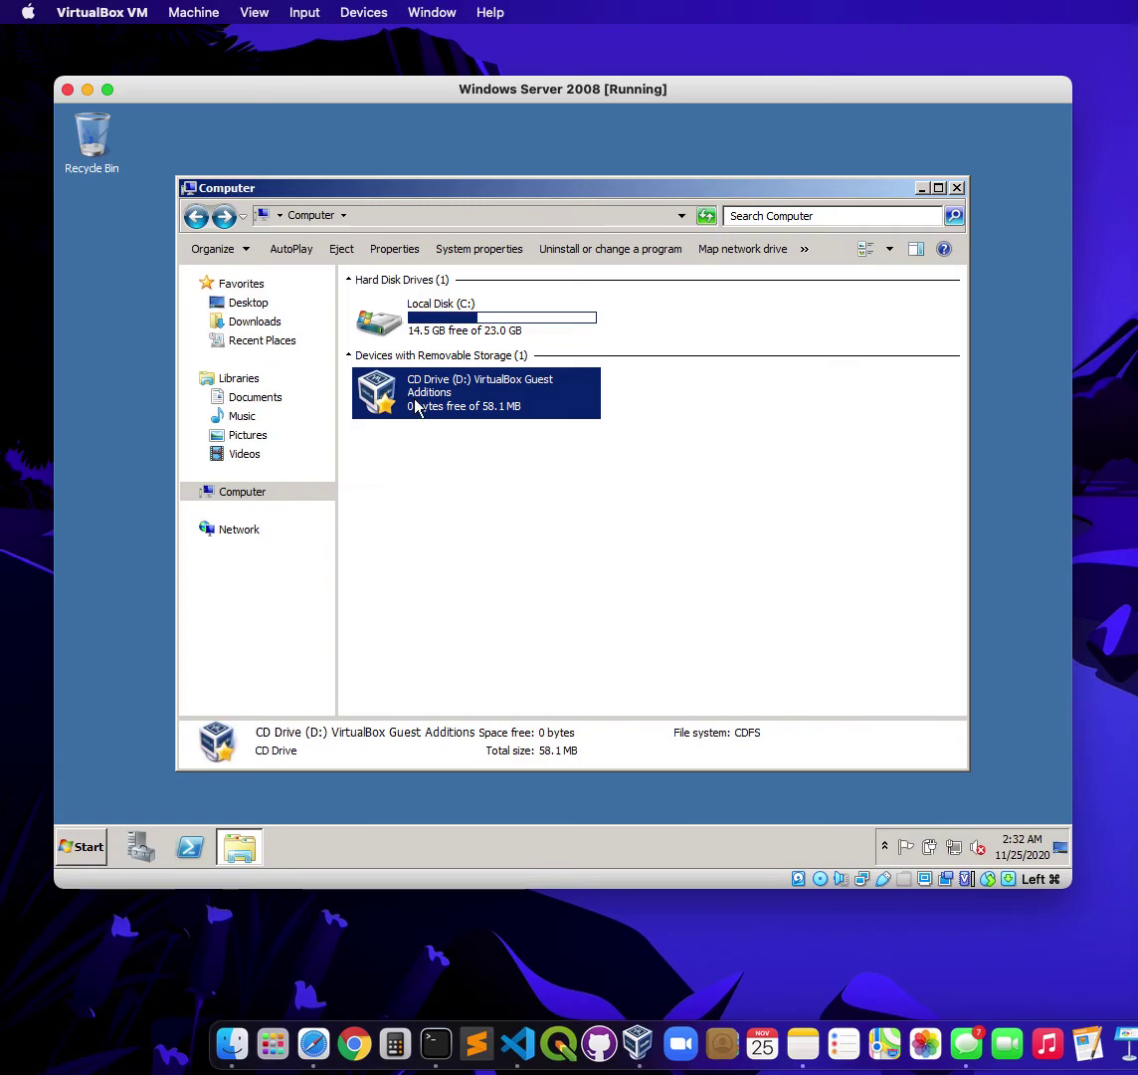
Step: Install Guest Additions 6.1.16 from CD Drive (D:) with the default folder and components, and finish with Reboot now
right_click(401, 396)
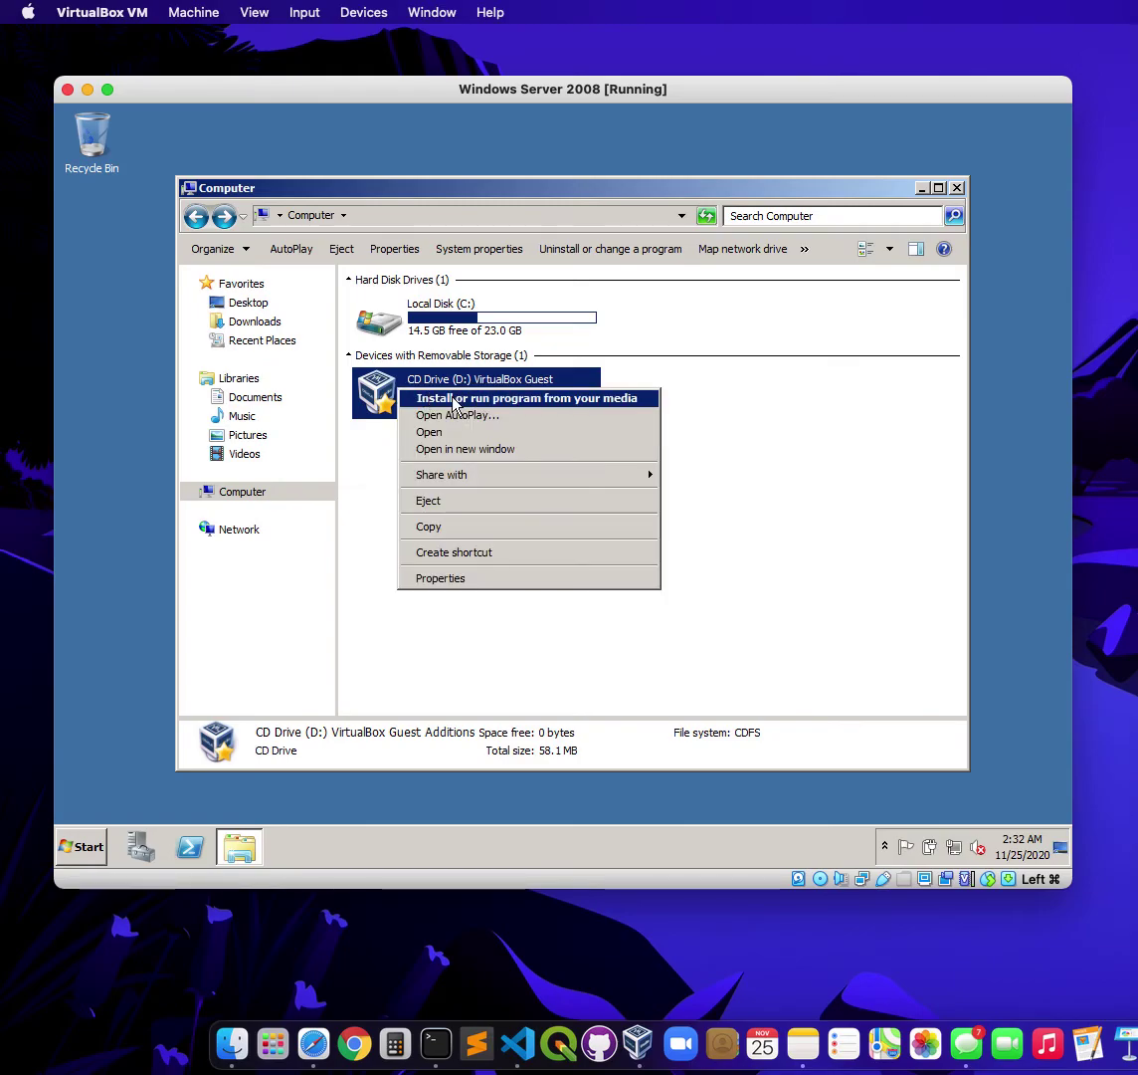
click(553, 403)
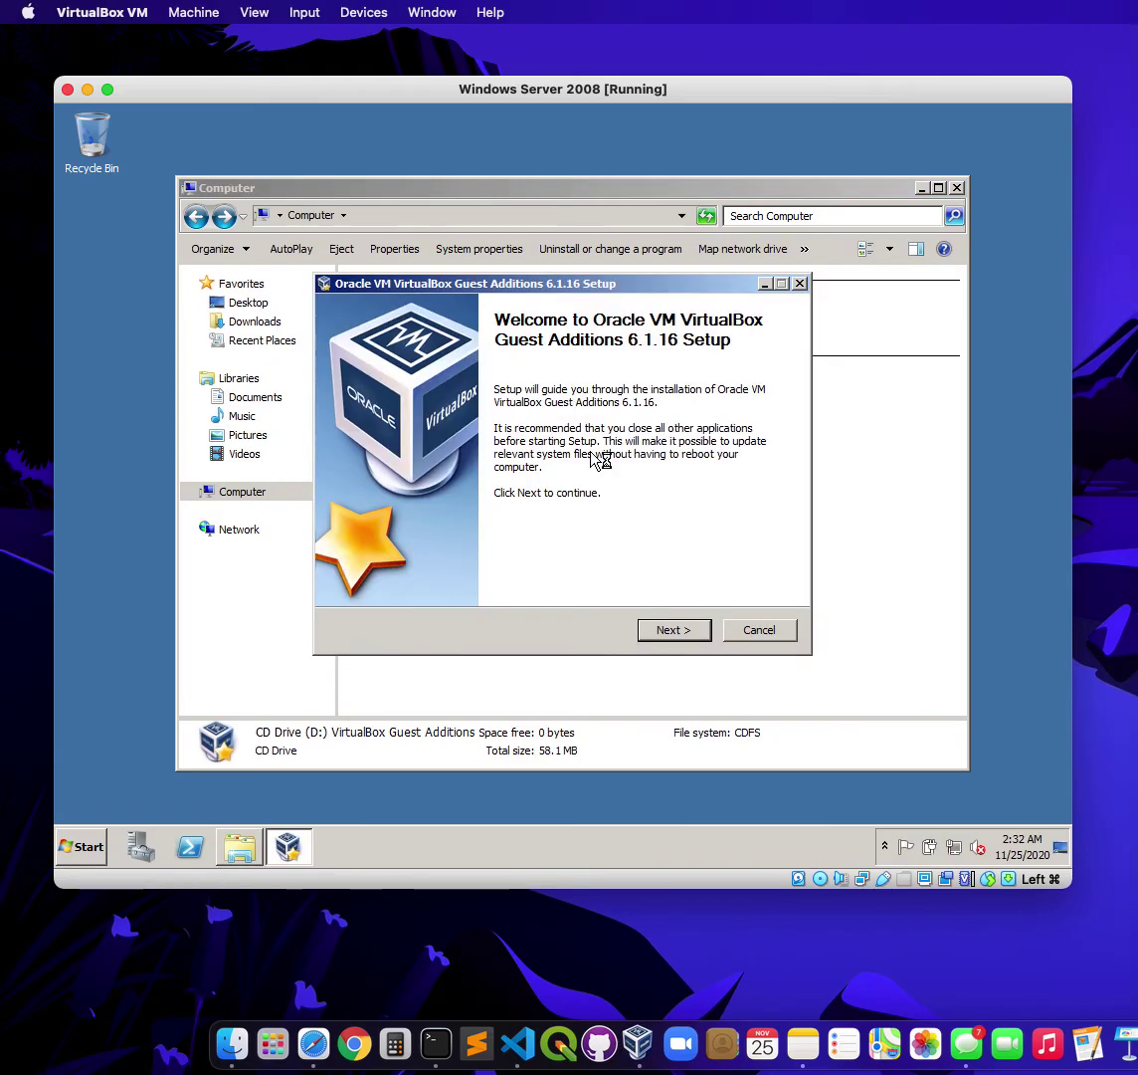
click(676, 633)
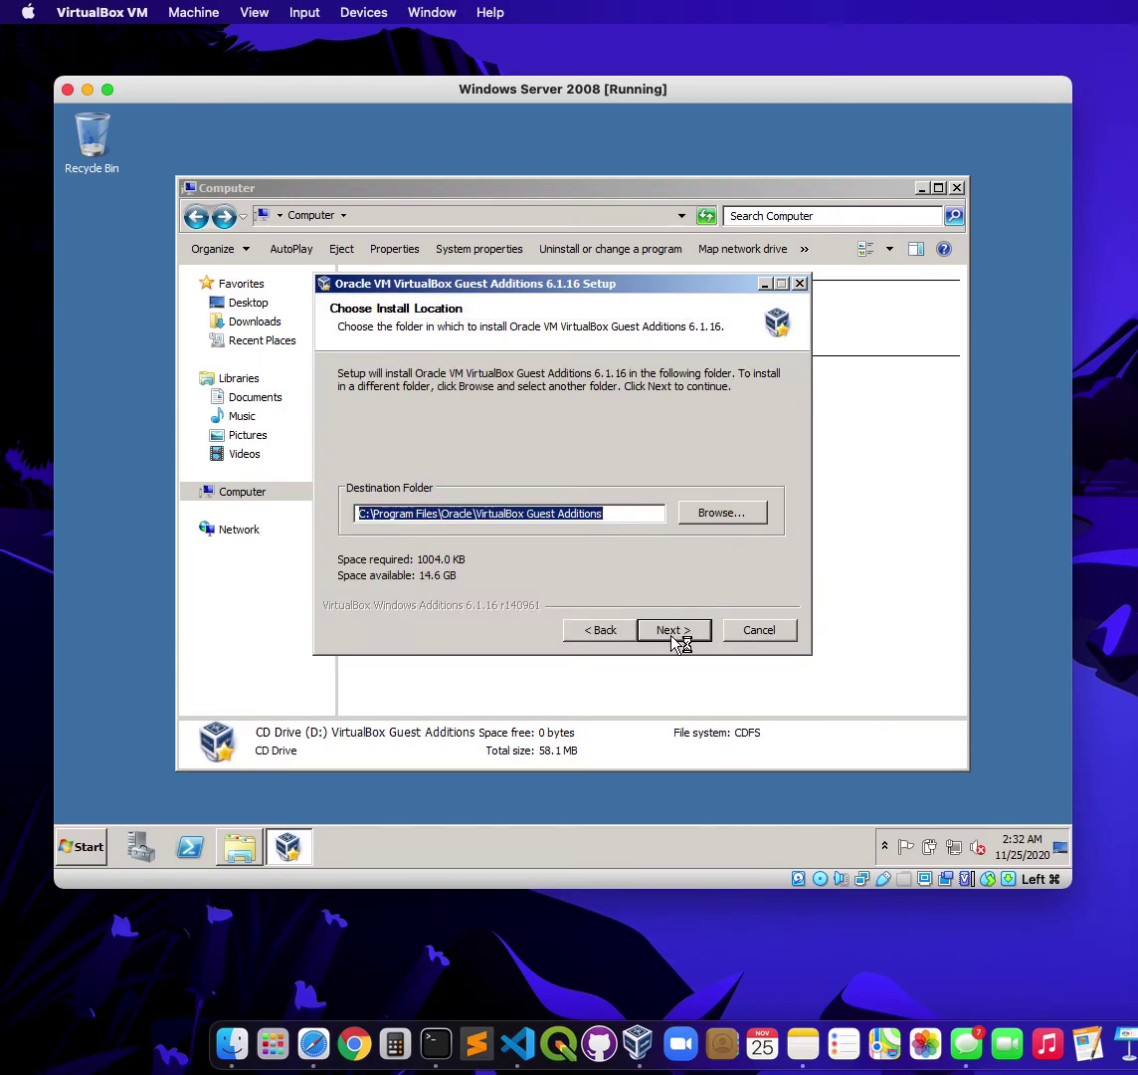
click(683, 639)
click(685, 636)
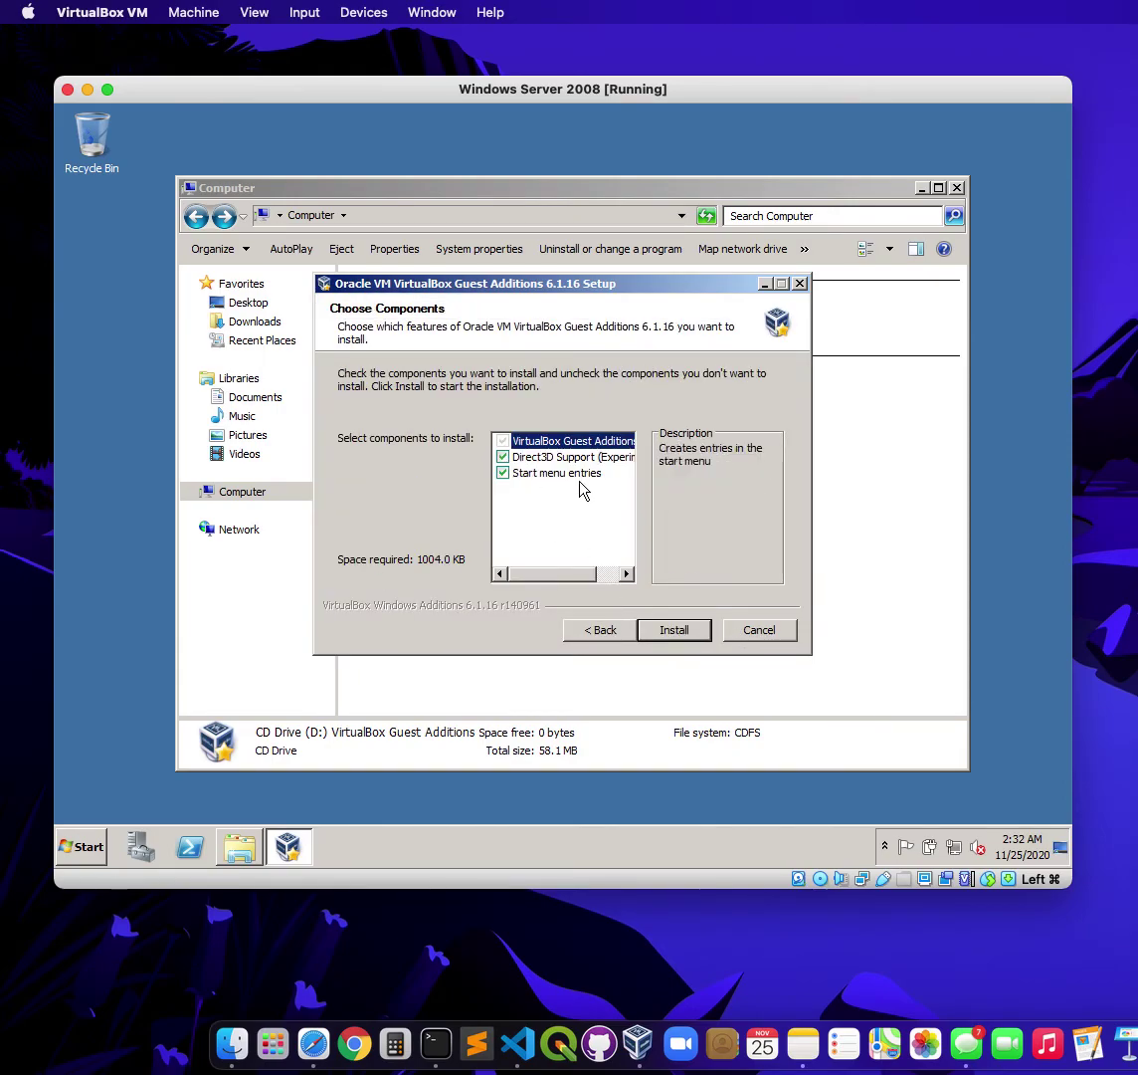
click(681, 633)
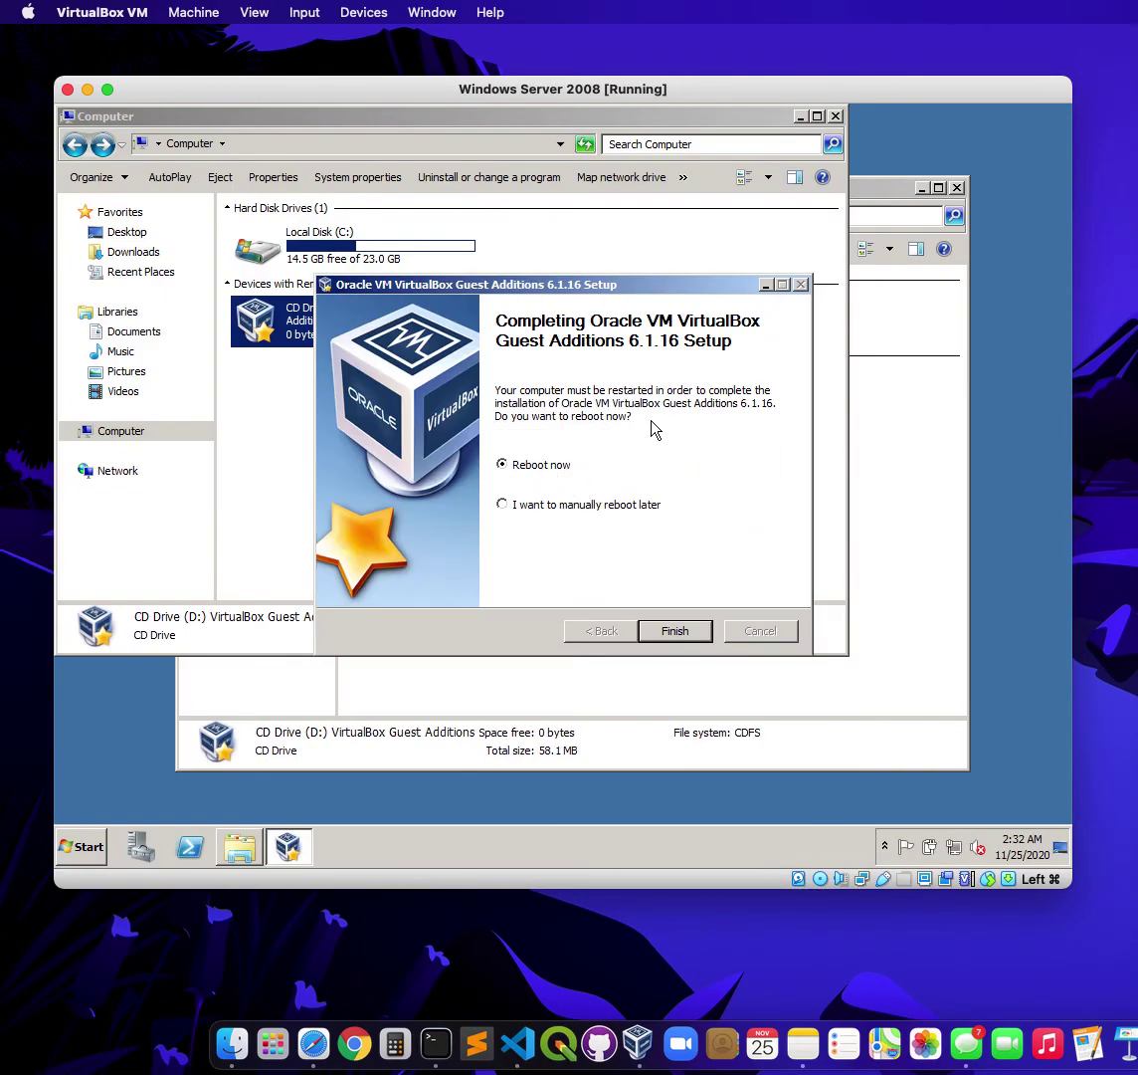
click(685, 640)
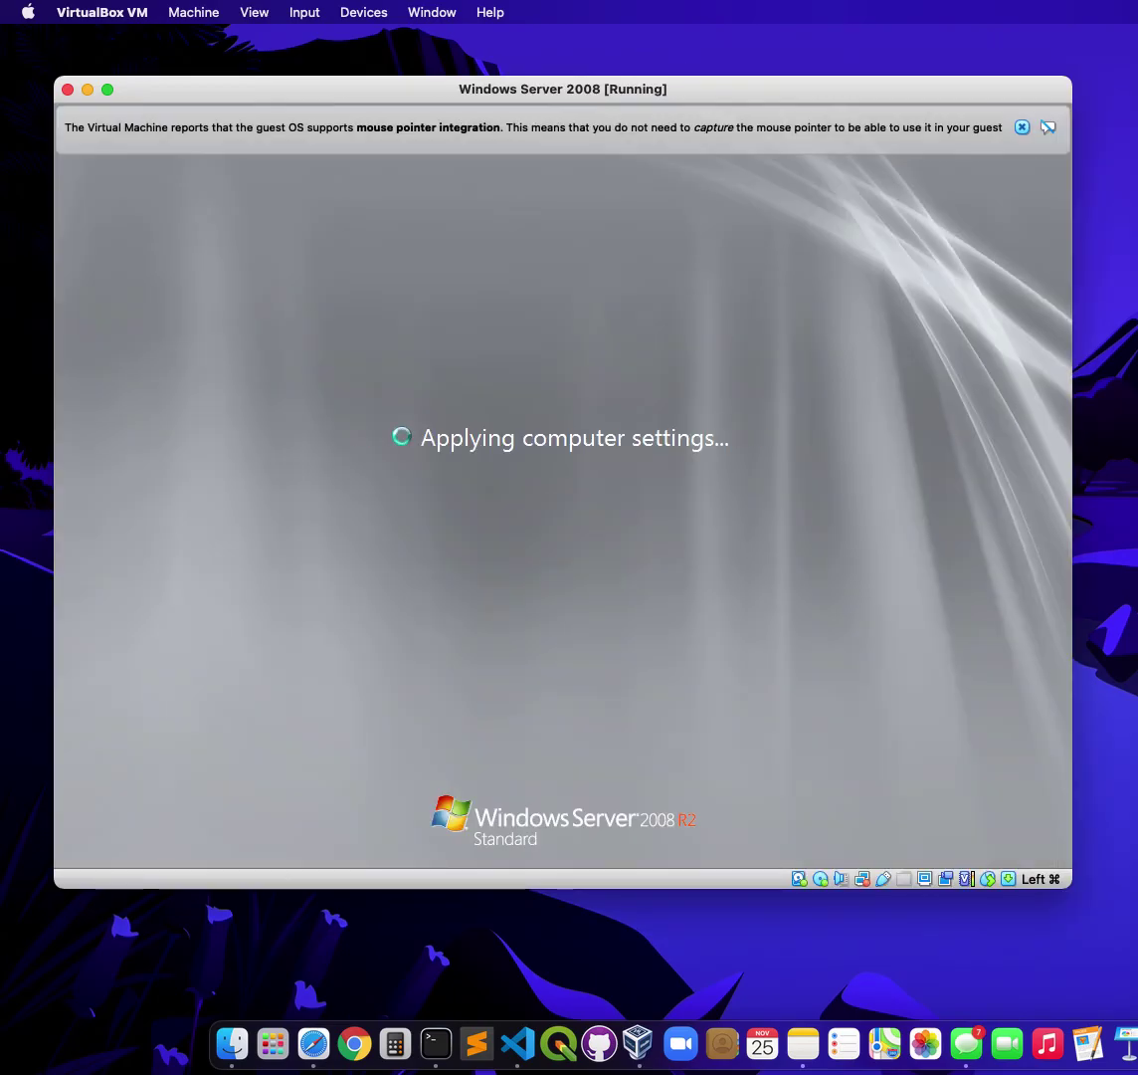
Step: Dismiss the mouse pointer integration notice and send the Ctrl-Alt-Del sequence to the virtual machine
click(1022, 126)
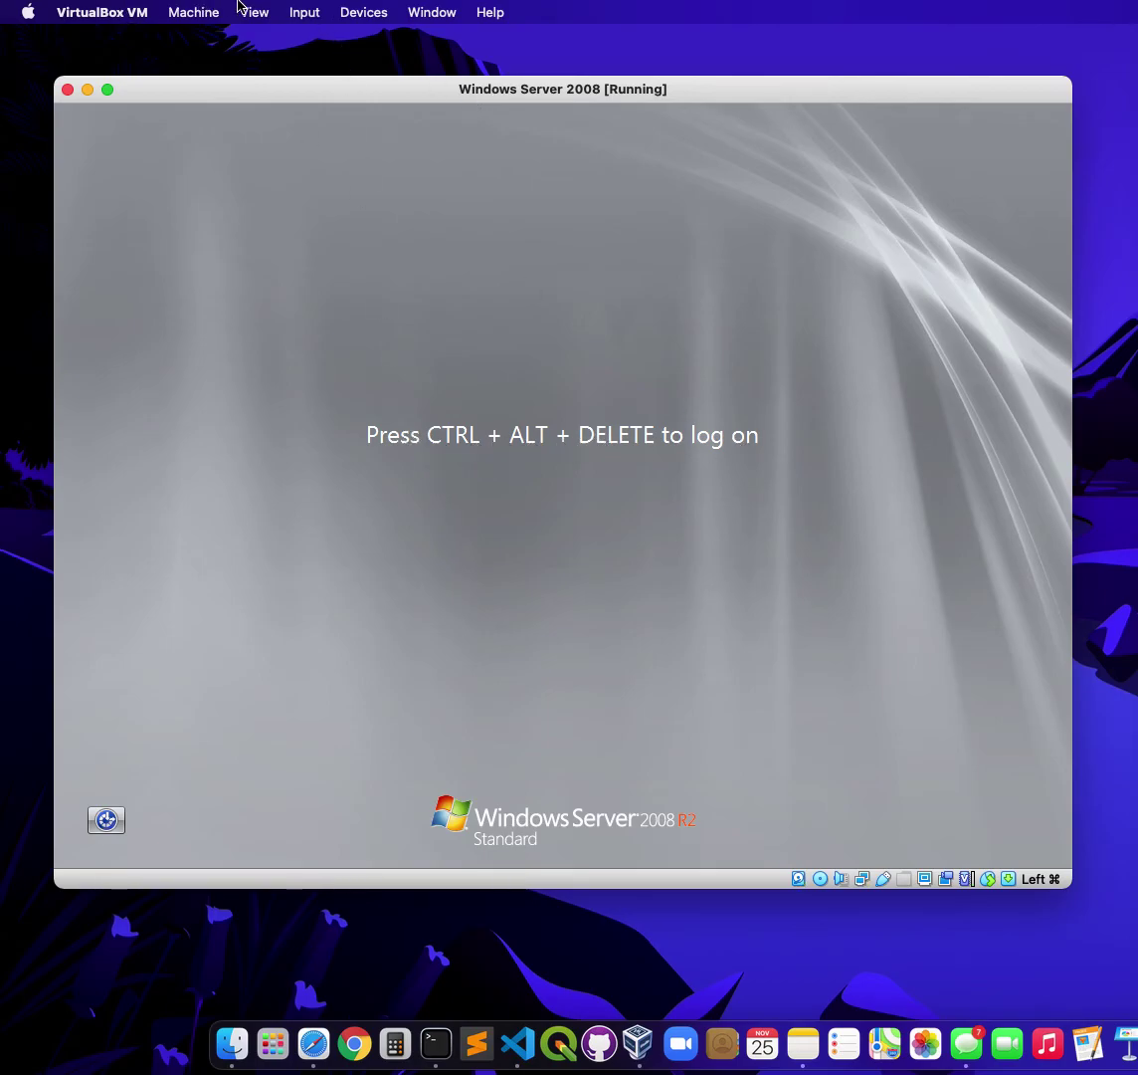
click(307, 13)
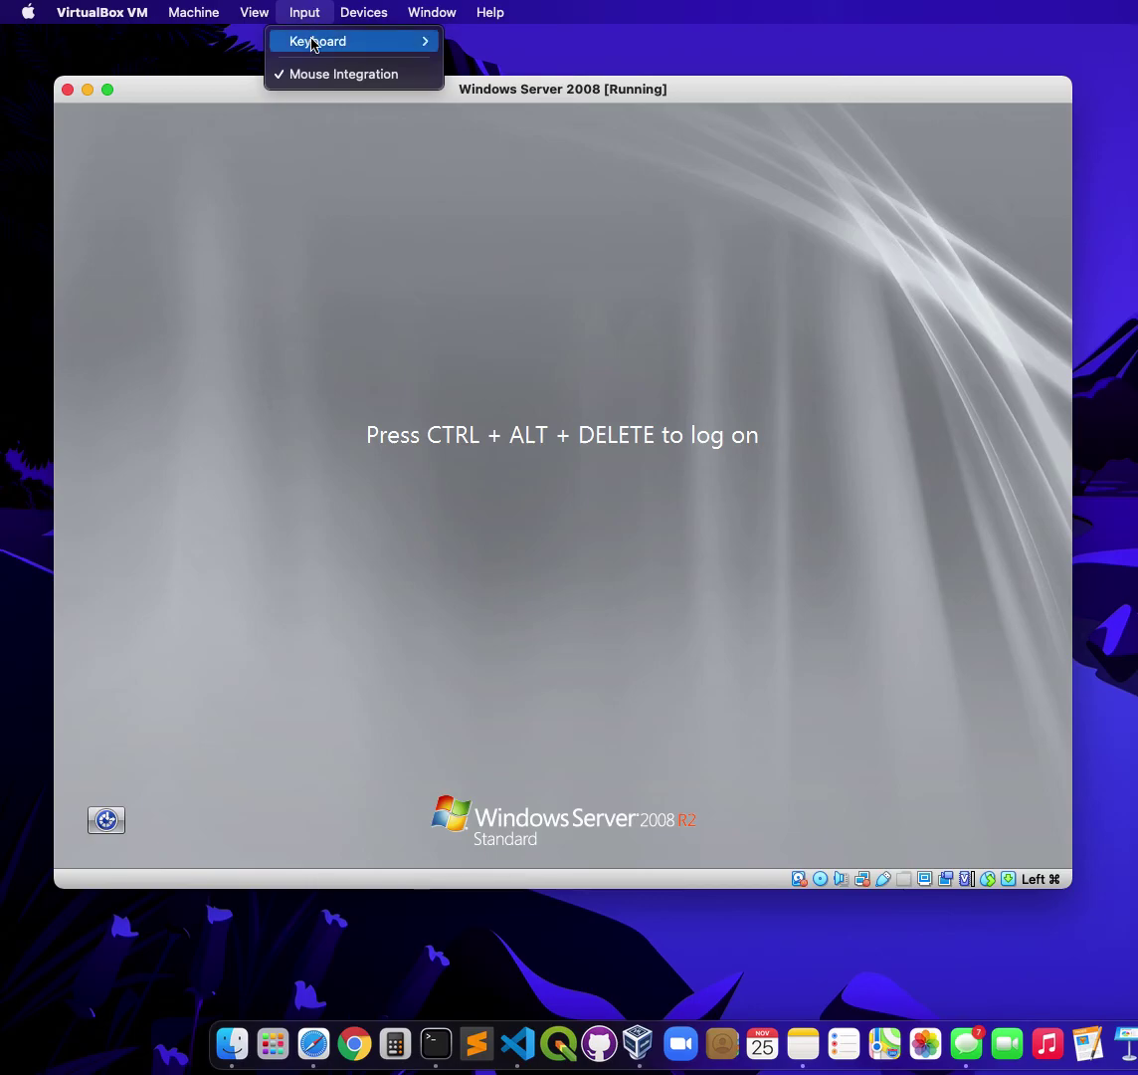
mouse_move(334, 43)
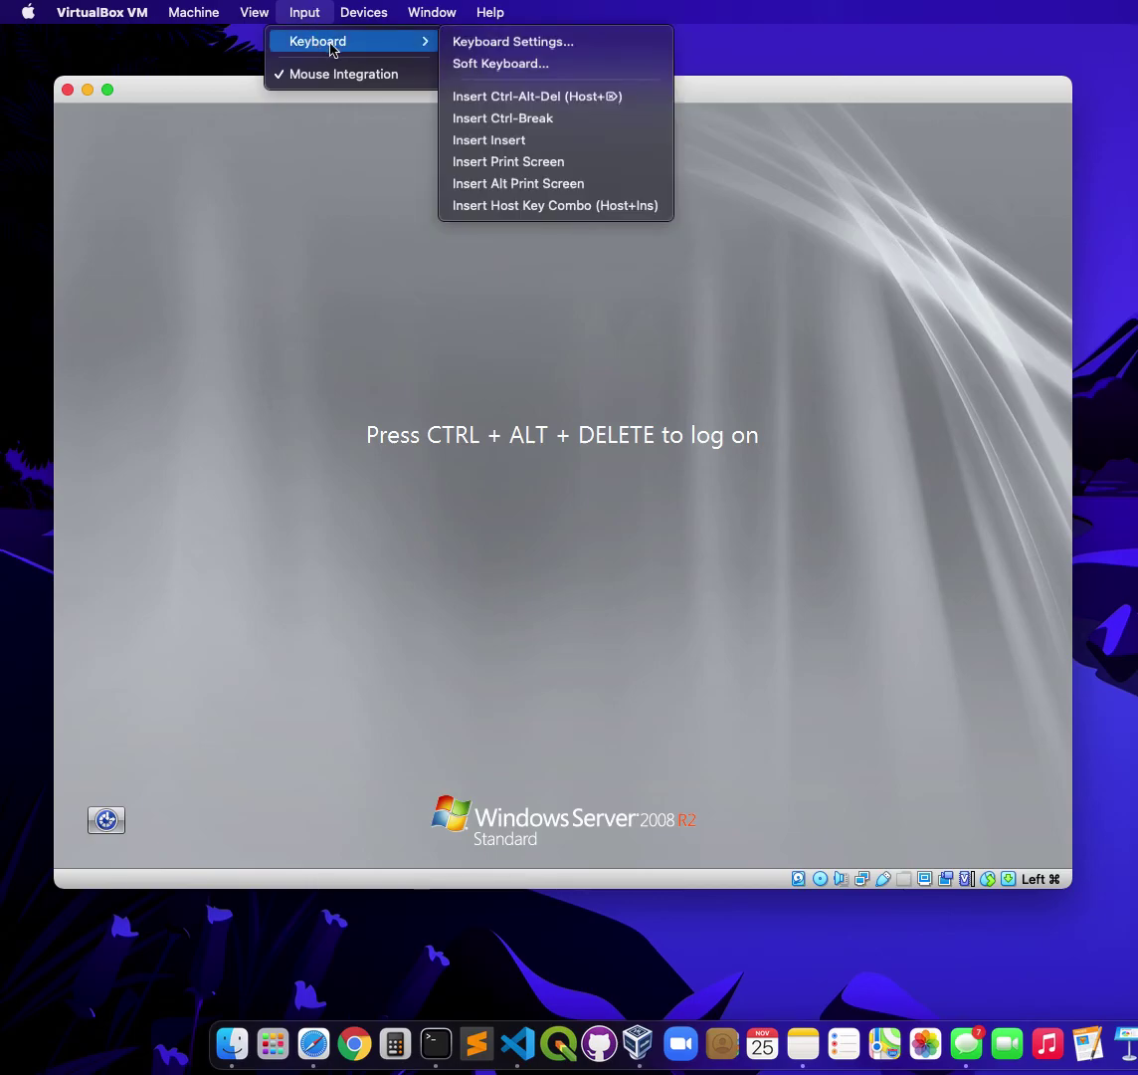
click(569, 99)
Step: Try to log on as Administrator with the account password and dismiss the resulting message
click(577, 594)
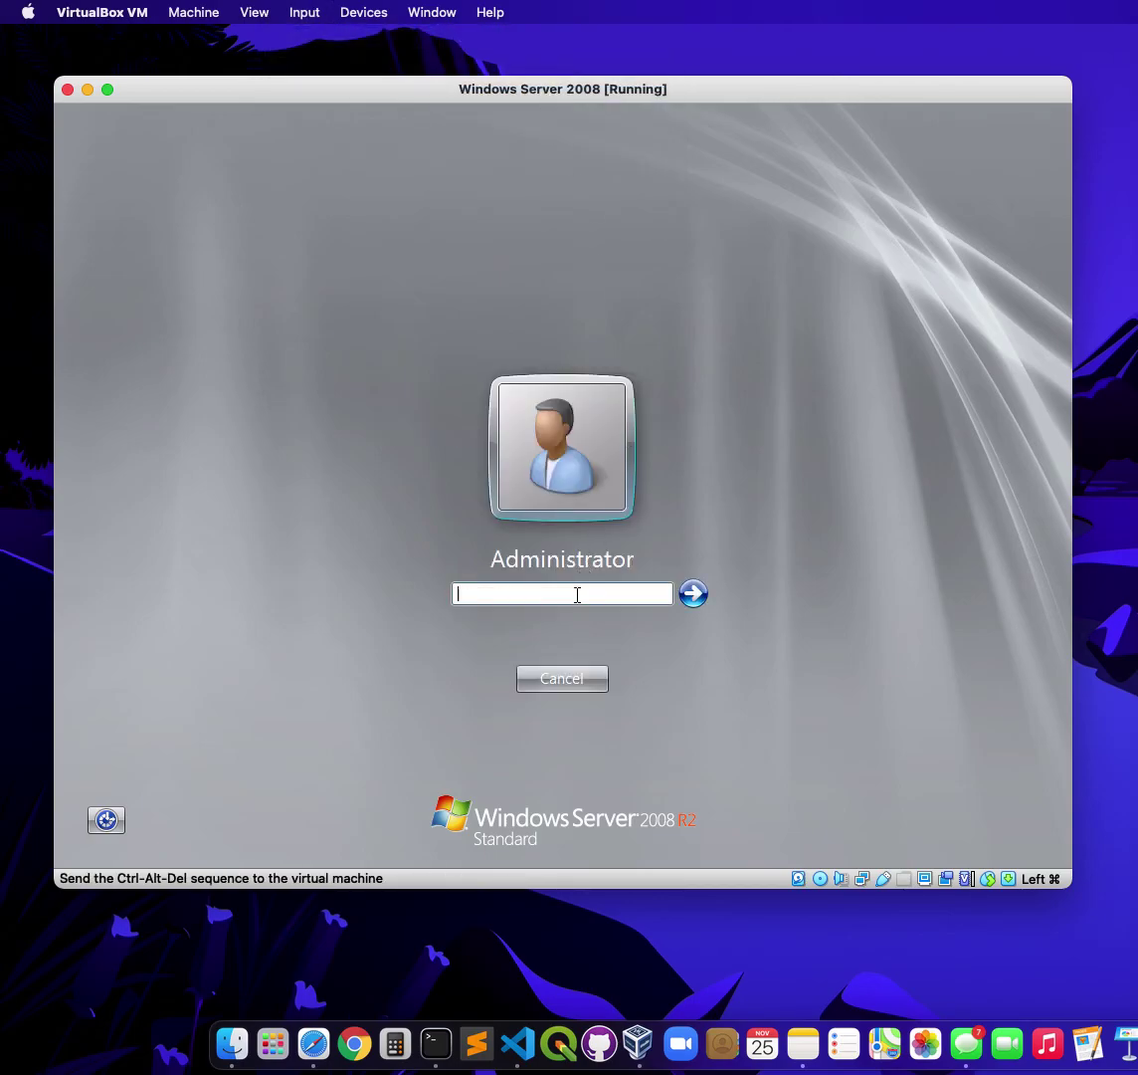
text(P•••••••••)
key(Return)
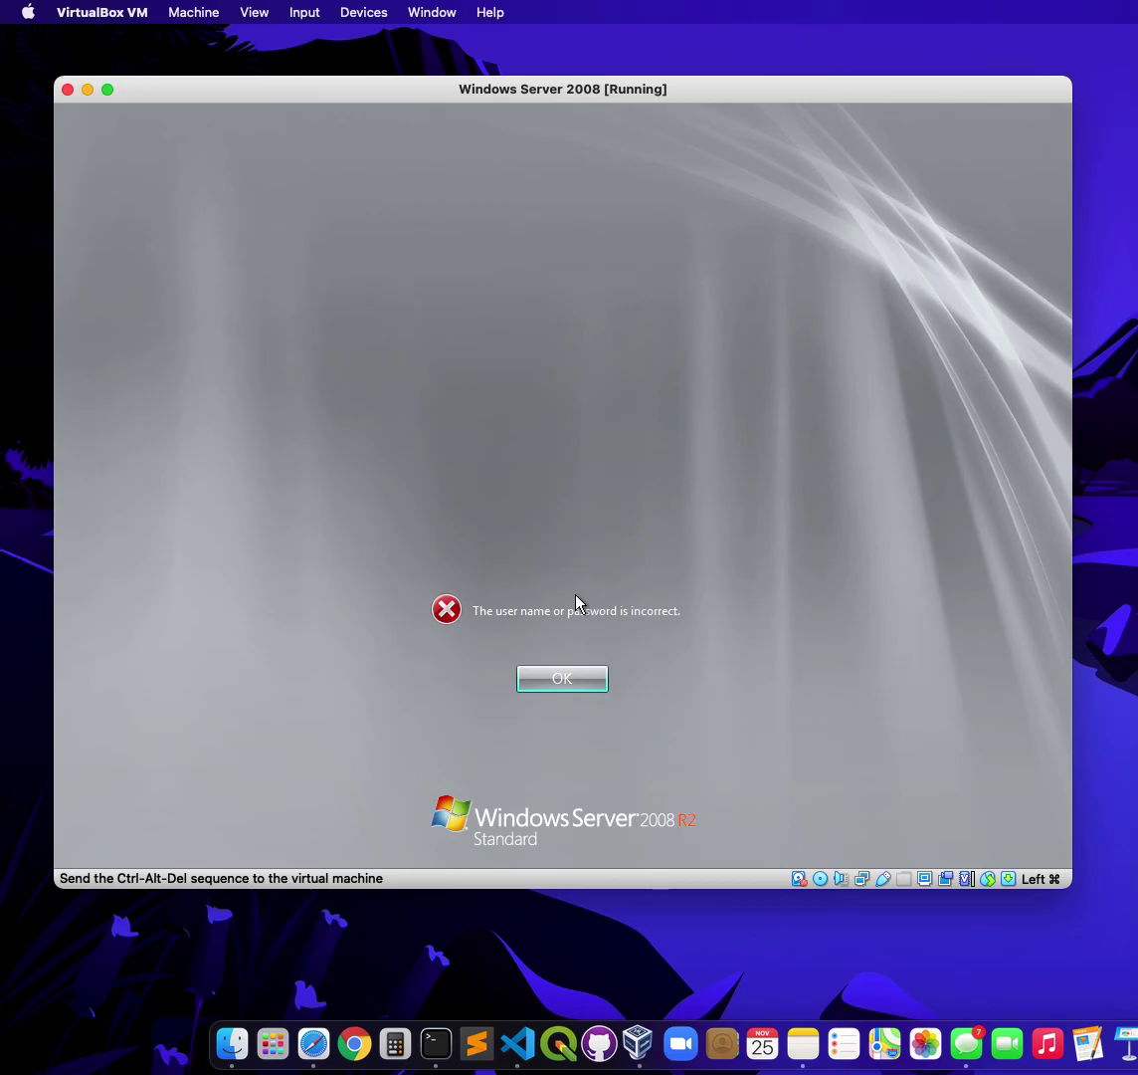
key(Return)
Step: Enter the account password to log on as Administrator and close the Initial Configuration Tasks window
text(•••••••••••••)
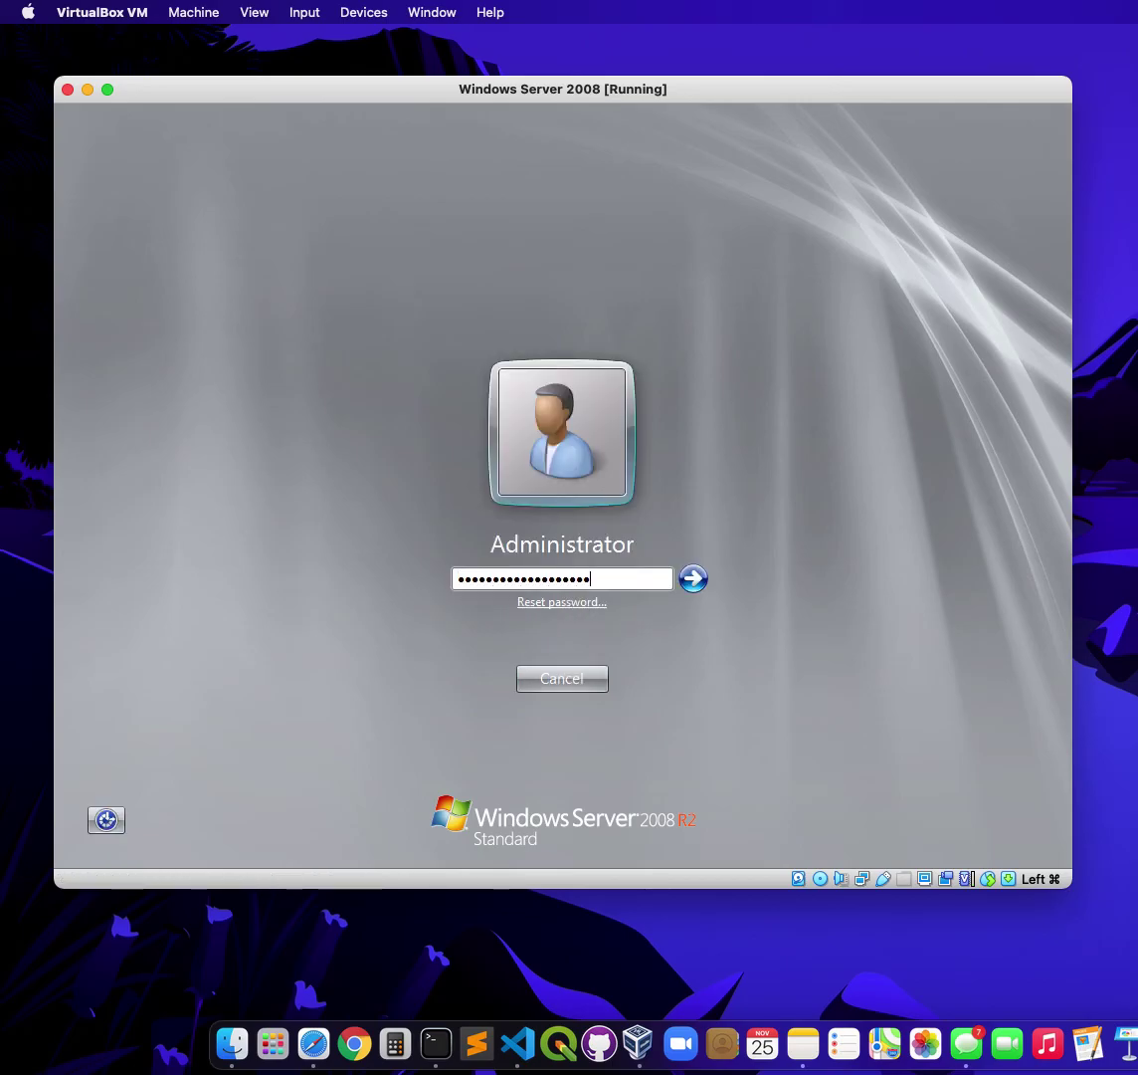
key(BackSpace)
key(BackSpace)
key(BackSpace)
text(•)
key(Return)
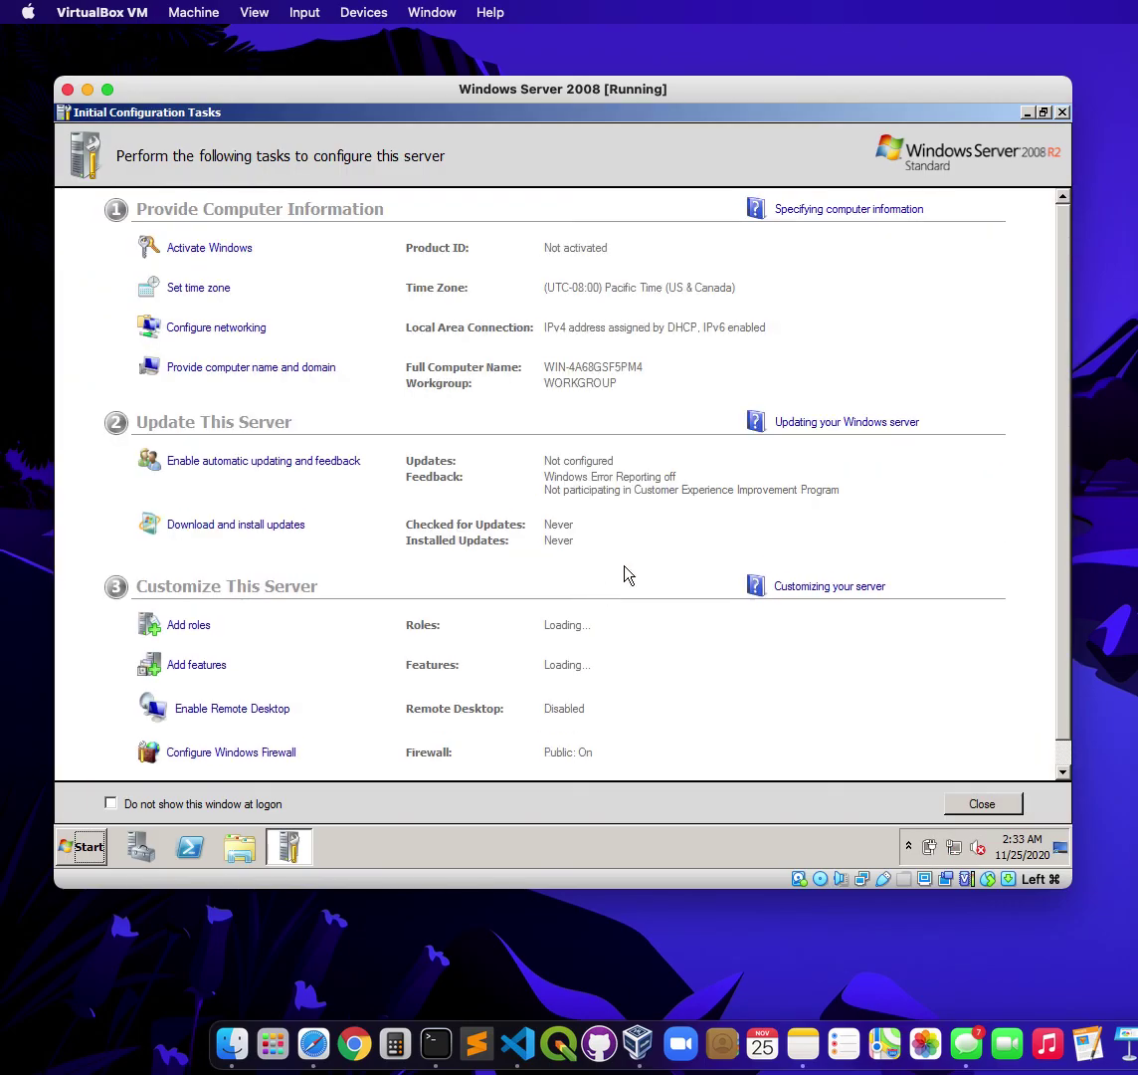
click(1061, 113)
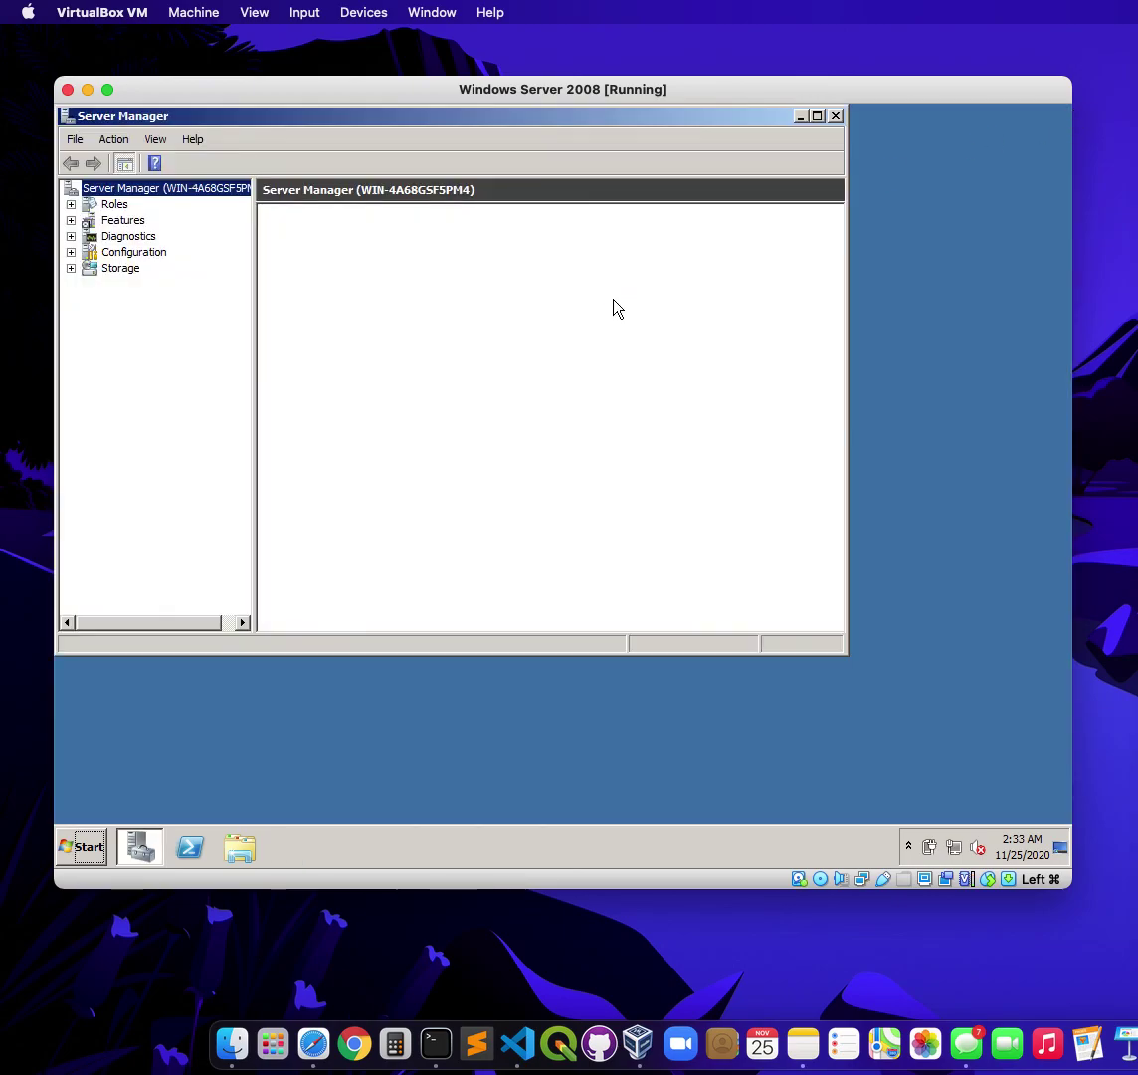